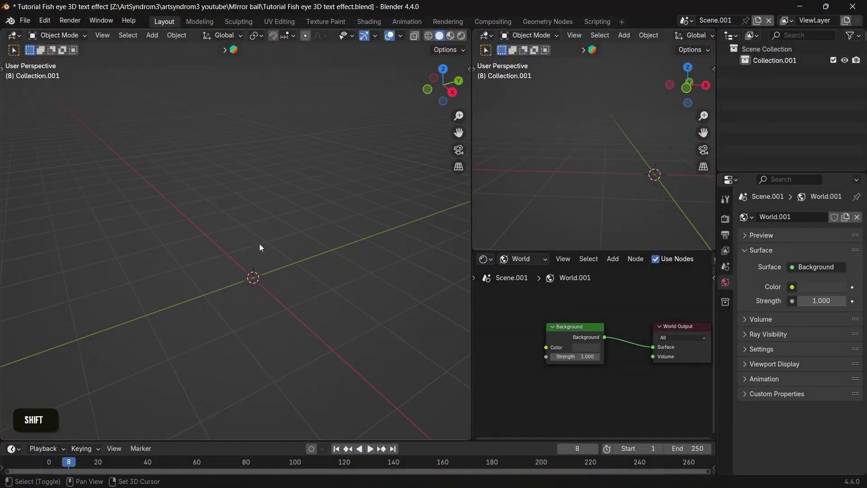
- Add a camera to the scene and orient it to look horizontally along the negative X axis
key(shift+a)
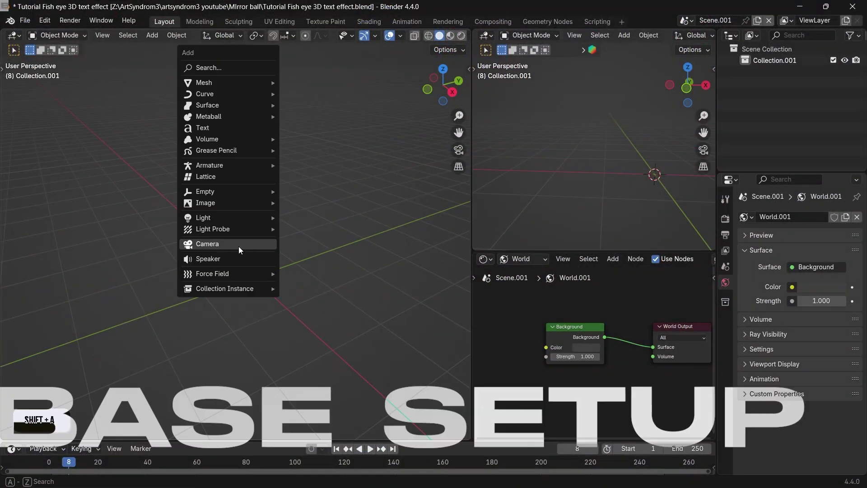
click(239, 245)
key(alt+r)
middle_drag(283, 268, 307, 278)
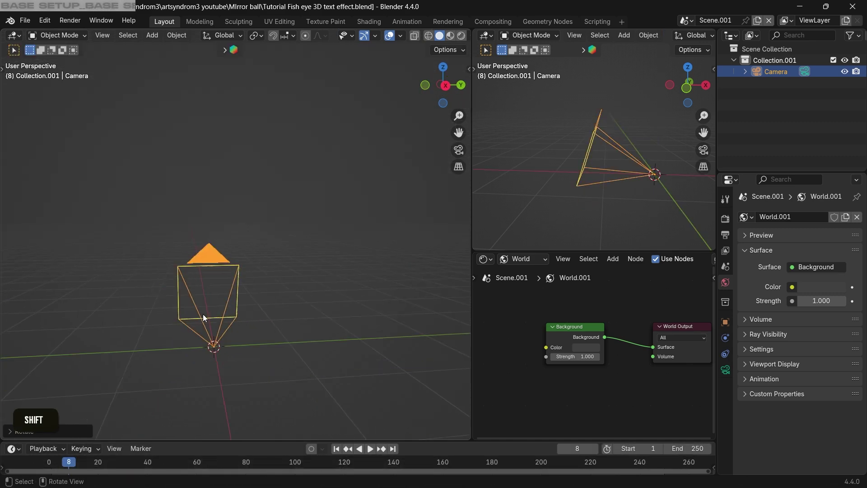
- Add a text object, rotate it by 90° to stand upright and place it in front of the camera
key(shift+a)
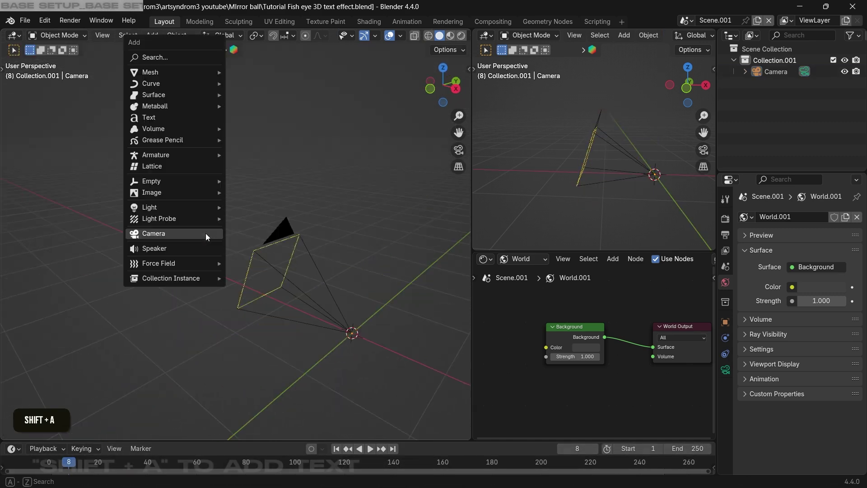
click(180, 118)
text(90)
key(Return)
middle_drag(283, 276, 316, 237)
shift+middle_drag(316, 236, 346, 250)
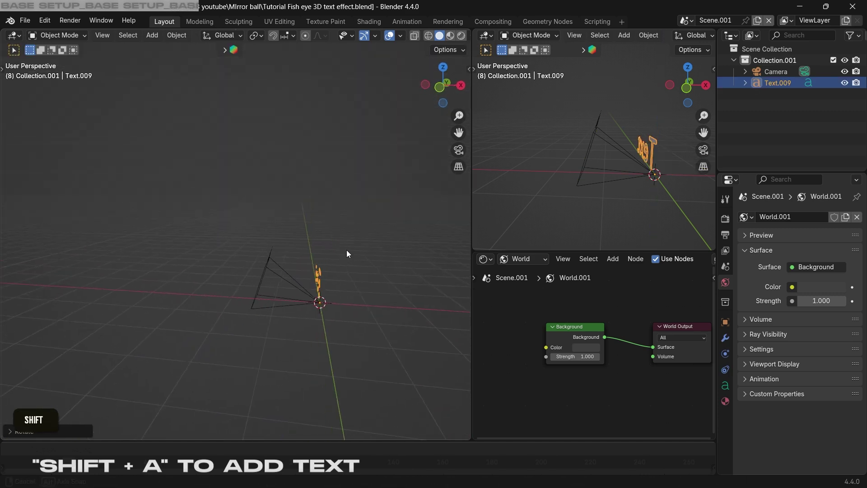
key(g)
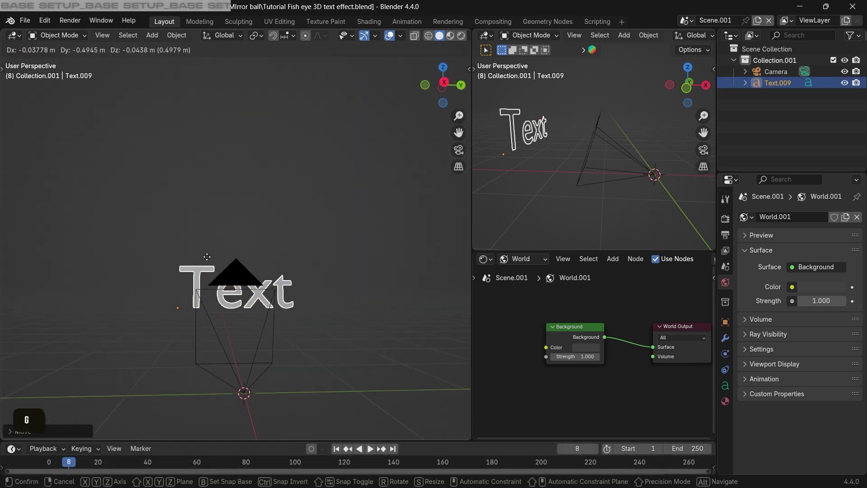
click(207, 299)
- Extrude the text about 0.139 m with a 0.014 m bevel depth, and change it to "crazy" in a bold rounded font
click(725, 385)
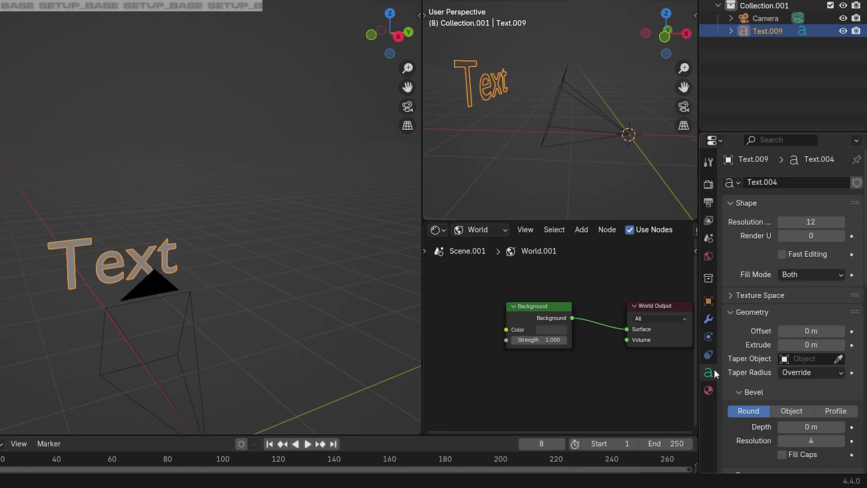
scroll(768, 348, down, 6)
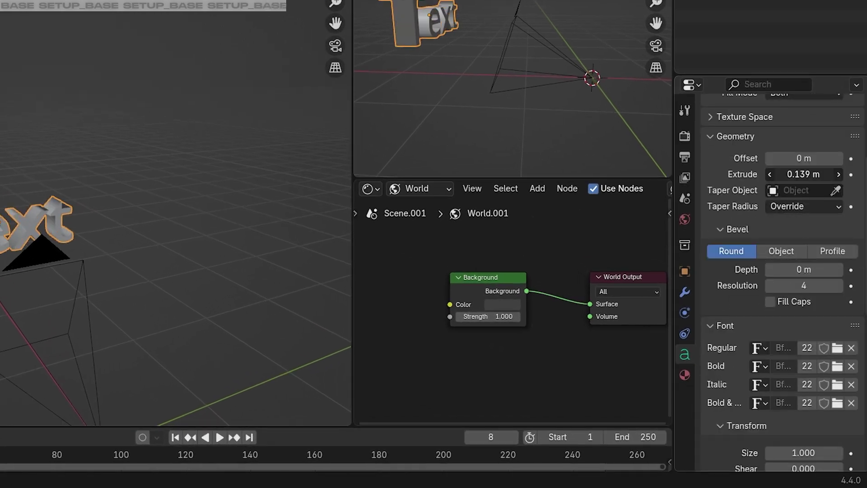
scroll(776, 343, down, 3)
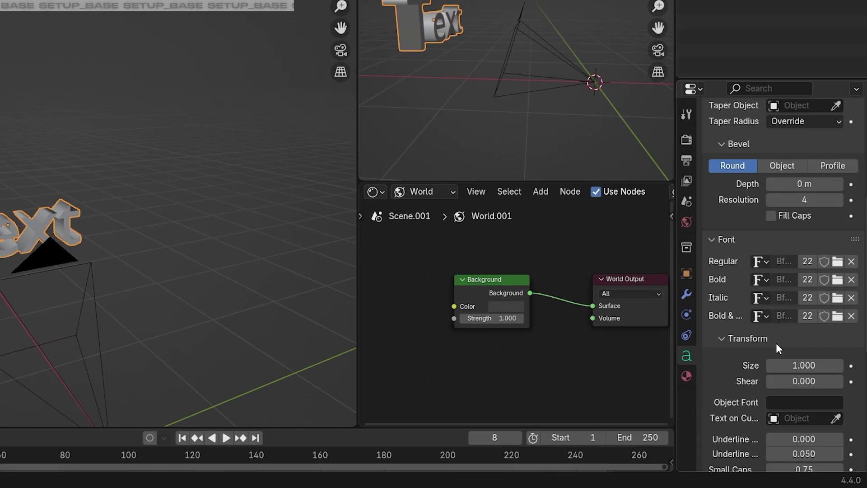
shift+drag(813, 181, 818, 180)
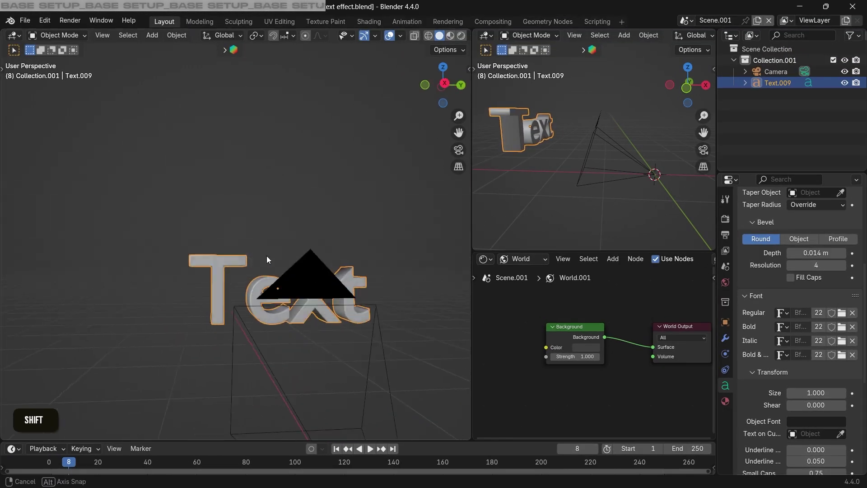
click(623, 351)
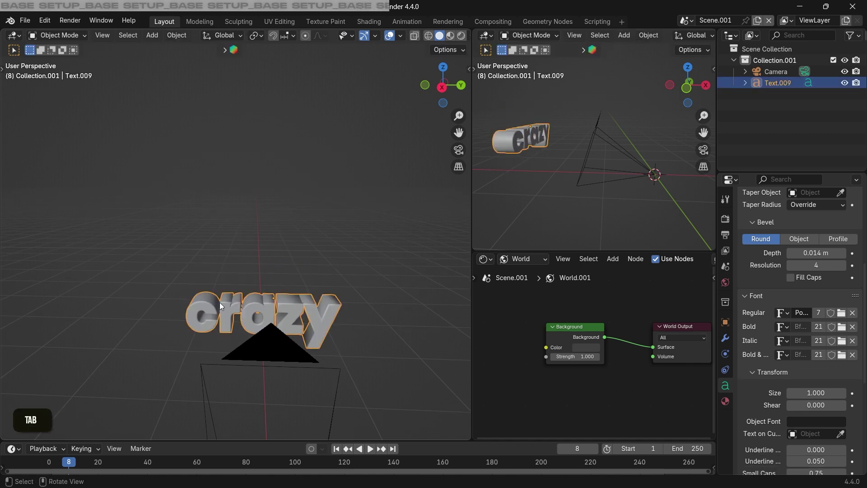
- Duplicate the word "crazy" below itself and change the copy's text to "pigs"
click(303, 310)
key(shift+d)
click(265, 341)
key(Tab)
key(ctrl+a)
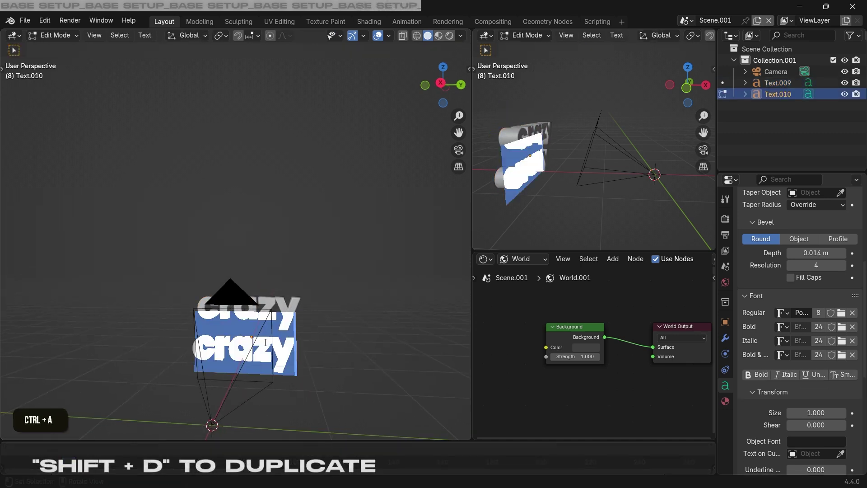
click(280, 320)
- Center both words in the camera frame and tilt them slightly in different directions
key(grave)
click(107, 379)
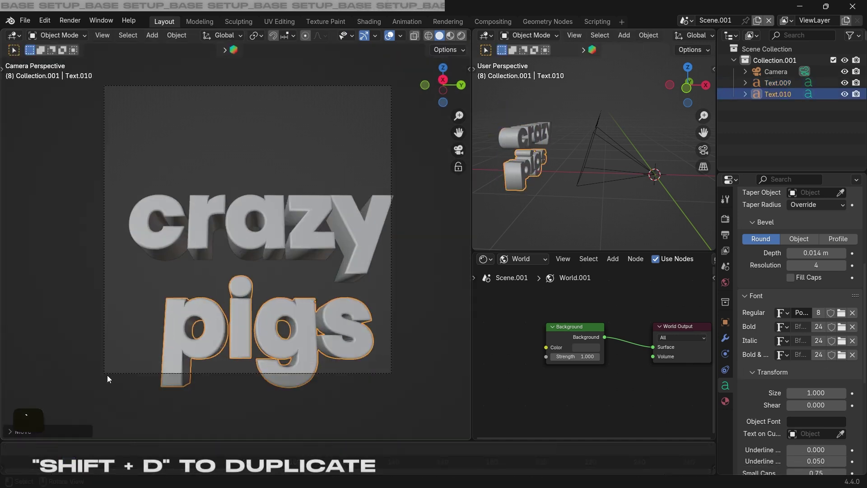
shift+click(244, 316)
key(g)
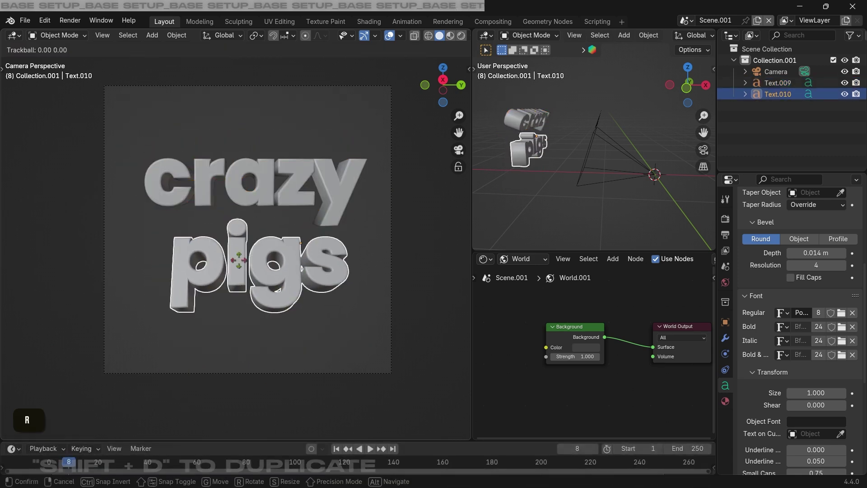
click(268, 171)
middle_drag(268, 170, 386, 185)
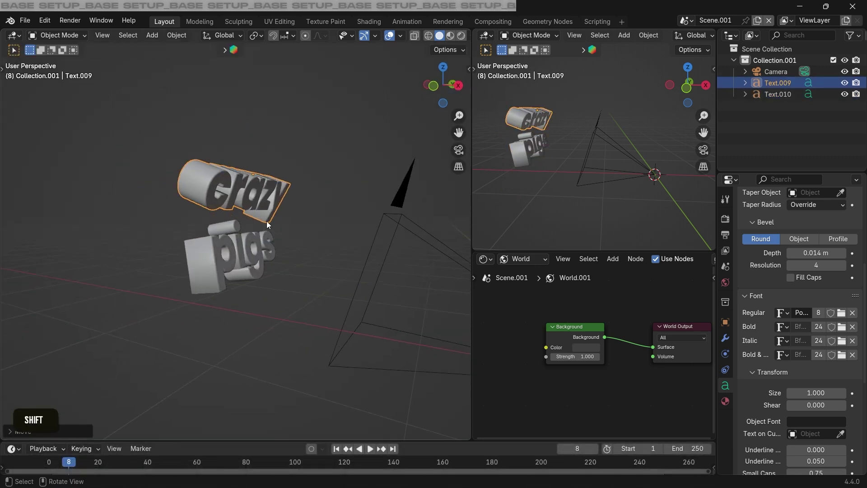
key(grave)
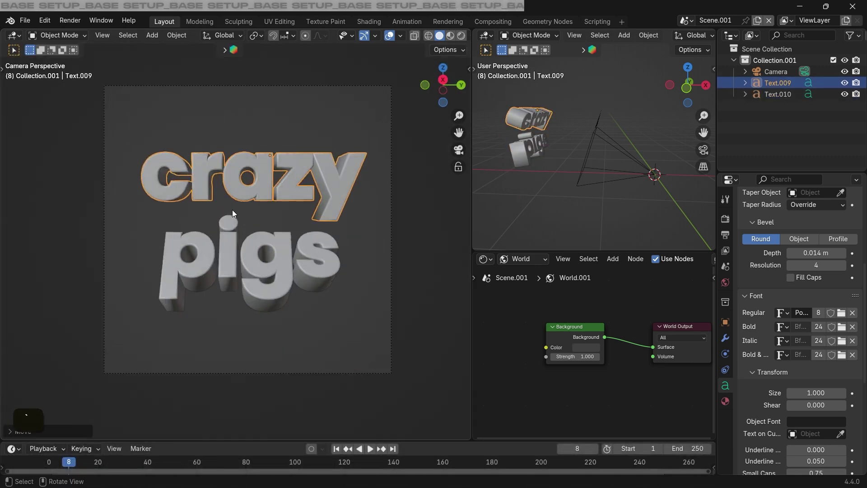
- Switch the camera viewport to rendered shading and move "crazy" slightly down towards "pigs"
click(462, 35)
click(254, 245)
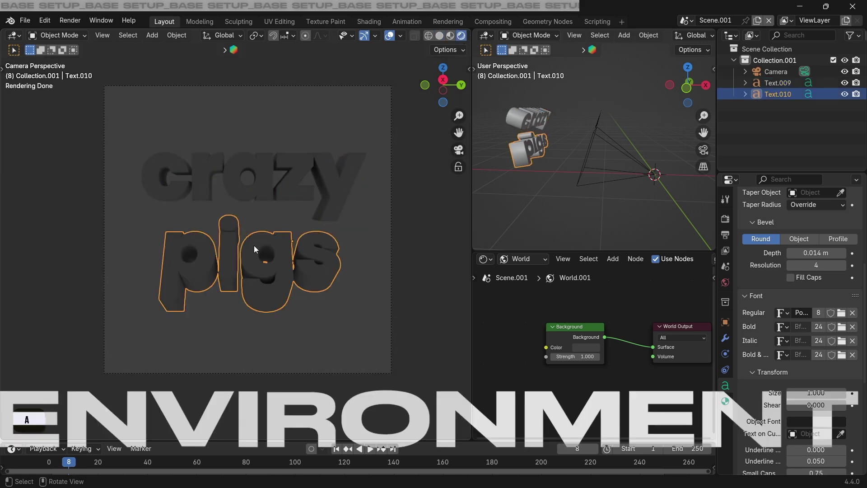
click(265, 263)
click(266, 187)
key(g)
click(267, 258)
- Switch to the Poly Haven page in the browser and look over the Artist Workshop HDRI and similar assets
key(alt+Tab)
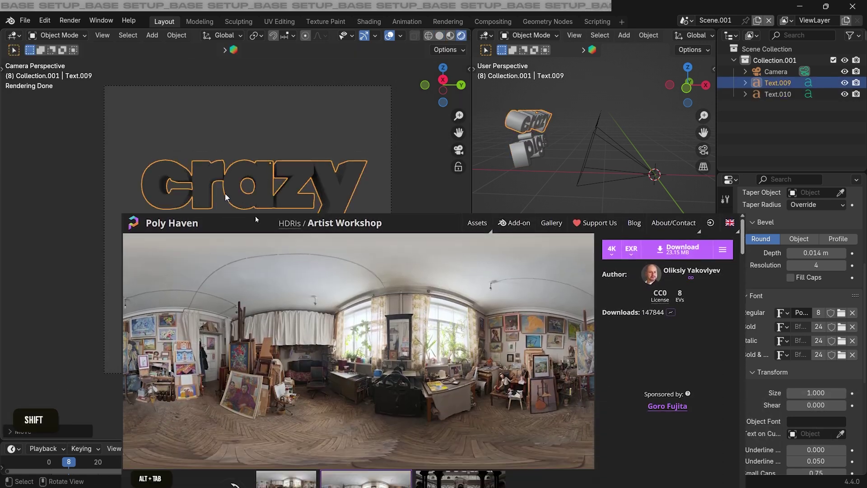
scroll(407, 208, down, 5)
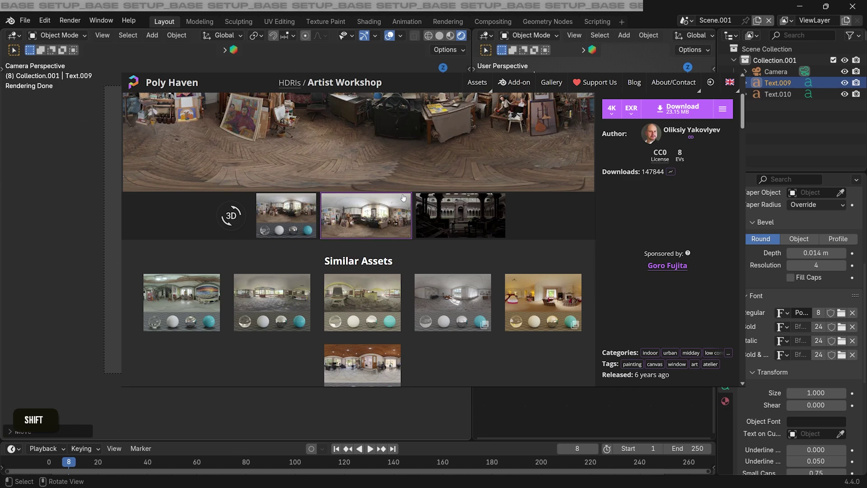
key(alt+Tab)
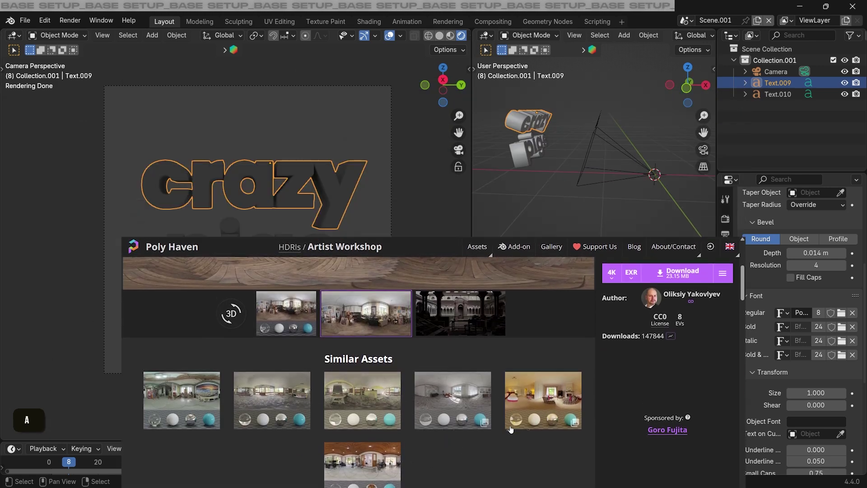
- Add an environment texture setup with mapping to the world's Background node and load artist_workshop_4k.hdr into it
middle_drag(611, 317, 639, 334)
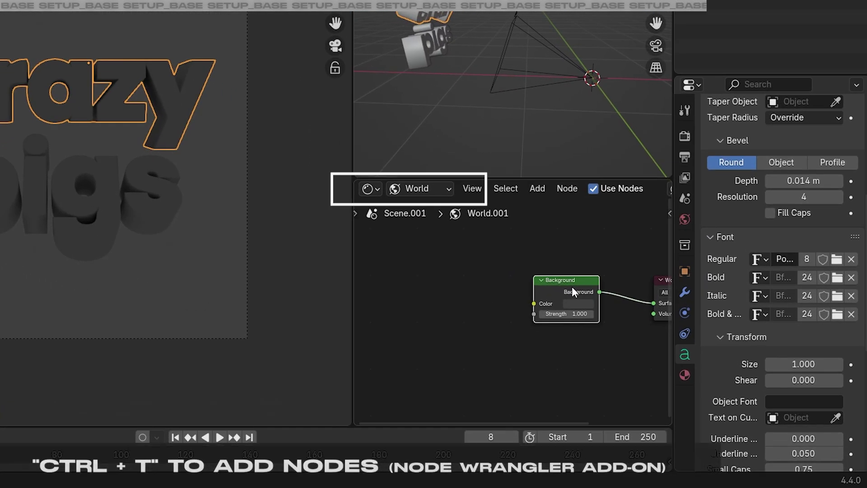
key(ctrl+t)
middle_drag(415, 290, 494, 278)
scroll(525, 277, up, 2)
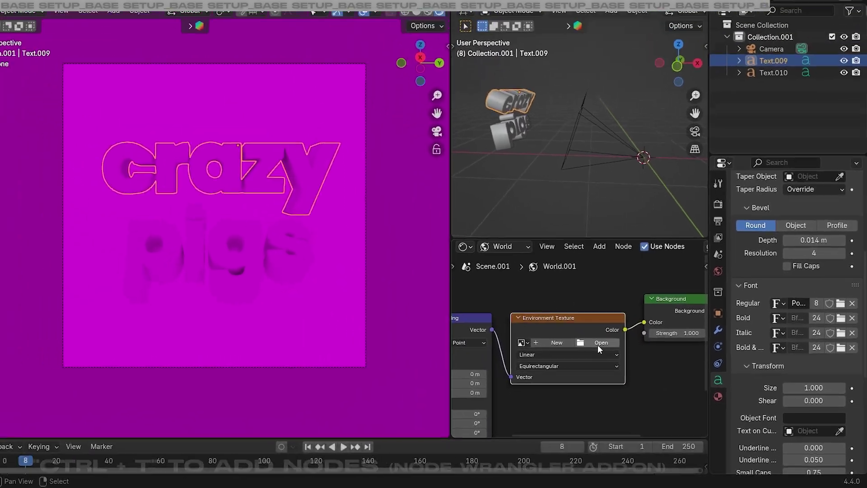
click(598, 343)
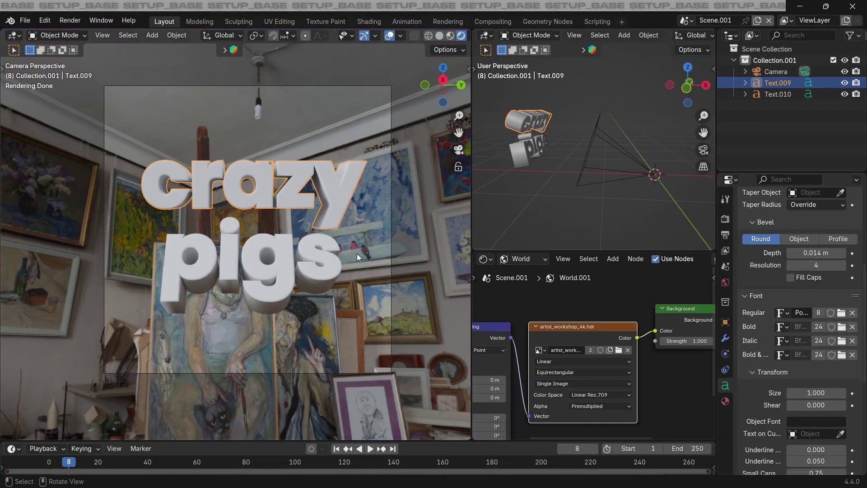
- Select the camera and set its lens type to Panoramic while viewing through it
click(357, 255)
mouse_move(321, 246)
middle_down()
mouse_move(359, 253)
mouse_move(23, 258)
mouse_move(419, 268)
mouse_move(128, 178)
middle_up()
click(128, 183)
key(grave)
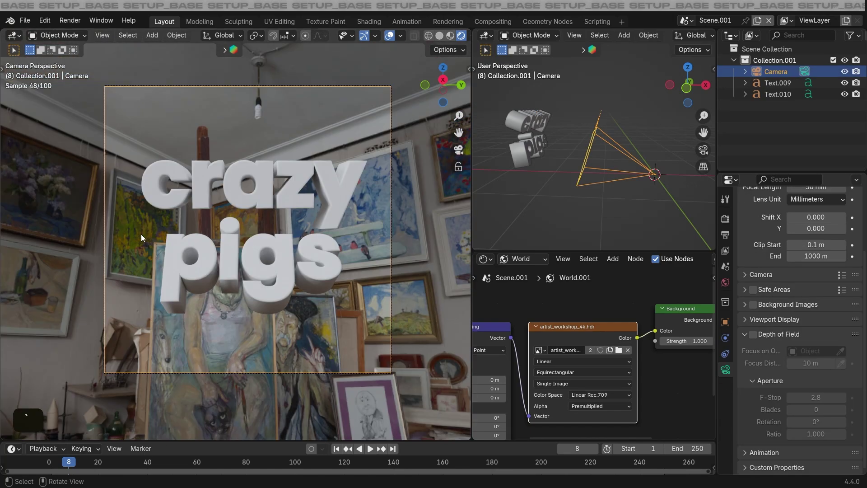
middle_drag(606, 118, 568, 134)
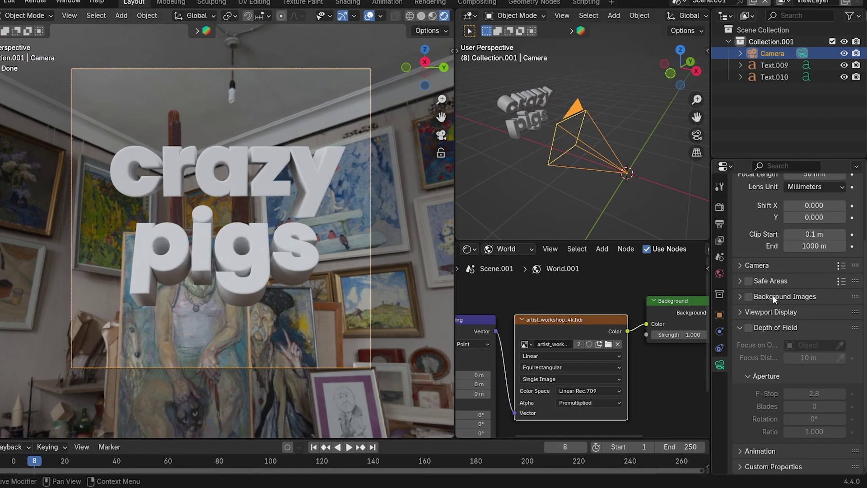
scroll(768, 280, up, 5)
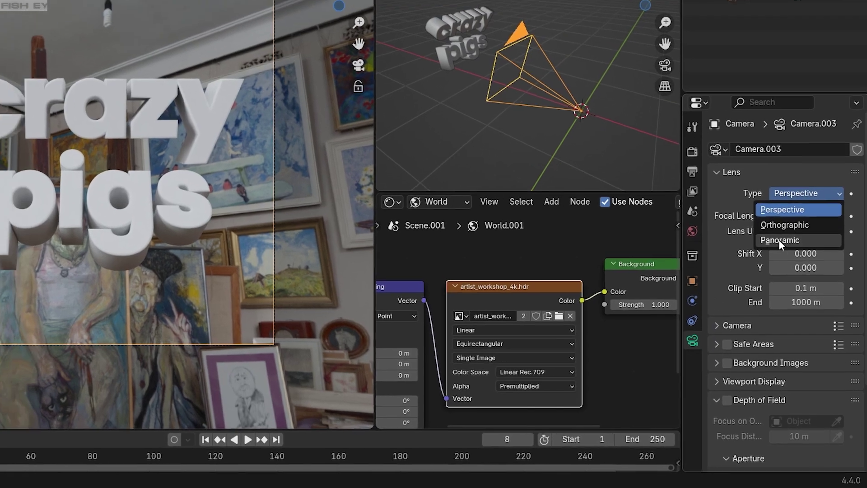
click(776, 228)
scroll(258, 240, up, 2)
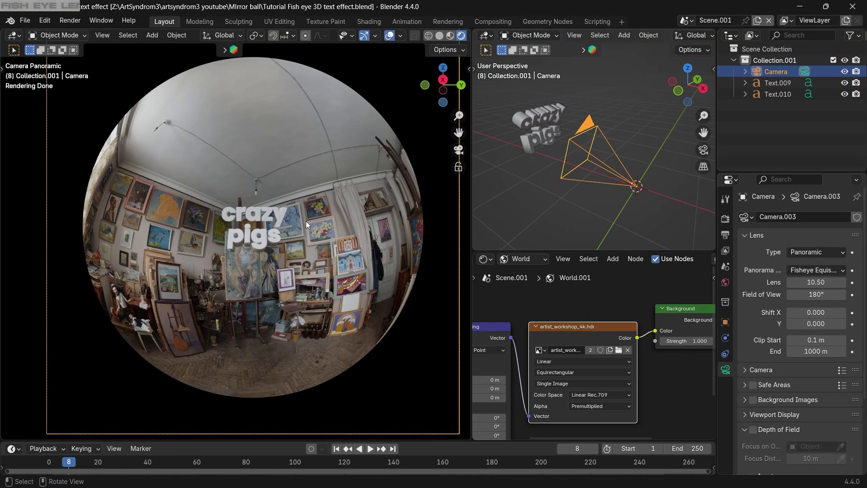
- Try the Equirectangular and Equiangular Cubemap Face panorama types, and set the camera's panorama type to Mirror Ball
click(762, 283)
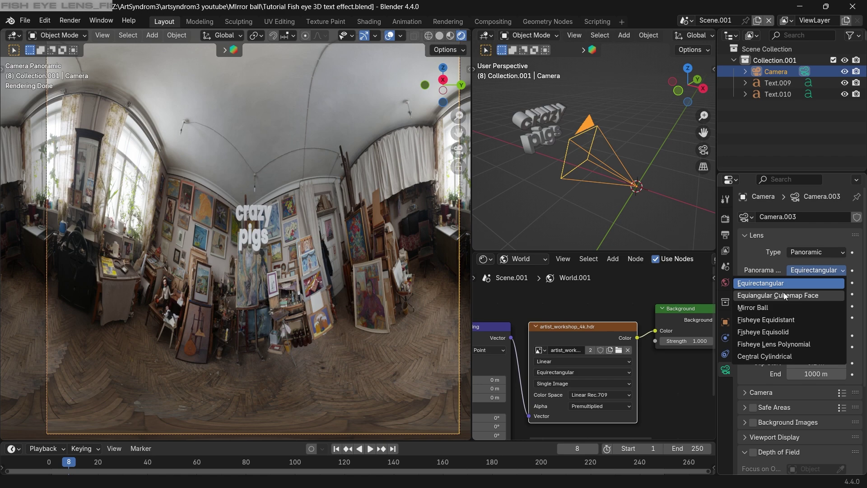
click(785, 296)
click(817, 270)
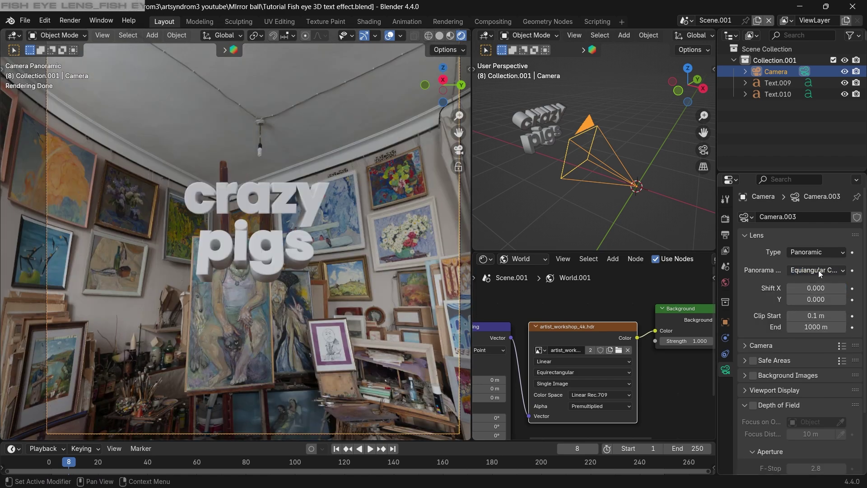
click(774, 308)
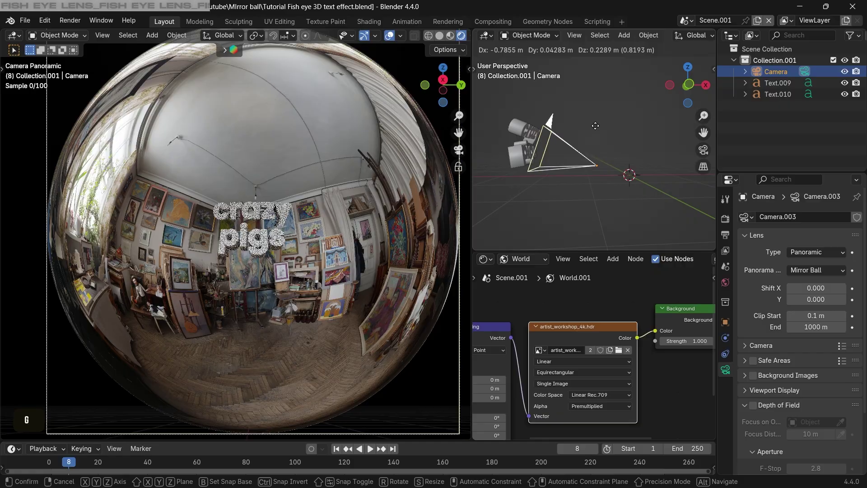
- Move the camera close to the words and fine-tune its position in walk navigation so they fill the mirror ball's middle
click(519, 129)
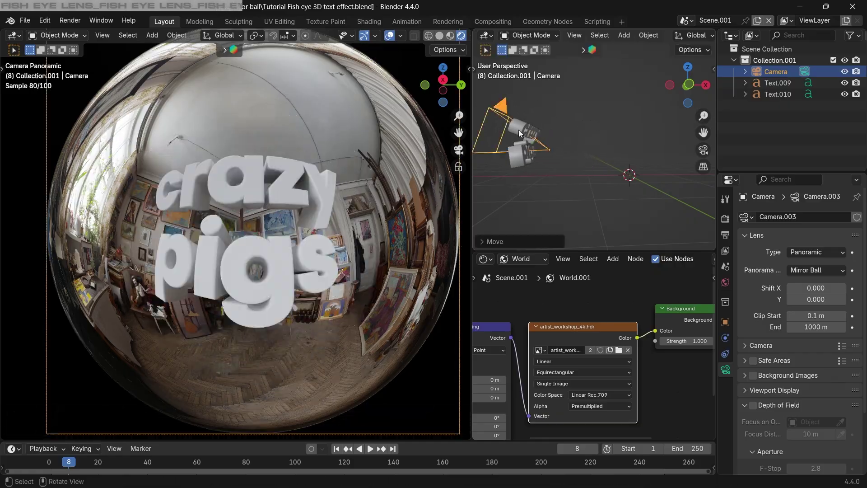
key(shift+f)
key(w)
key(s)
key(w)
key(a)
key(s)
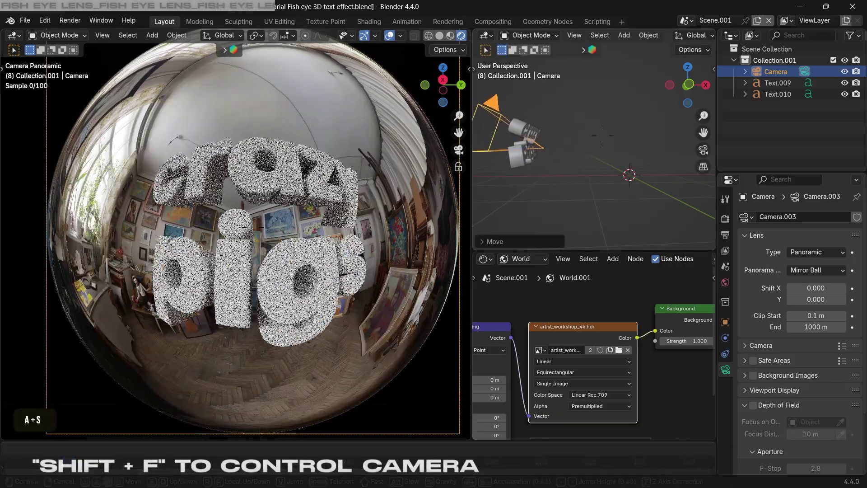
key(e)
key(w)
key(s)
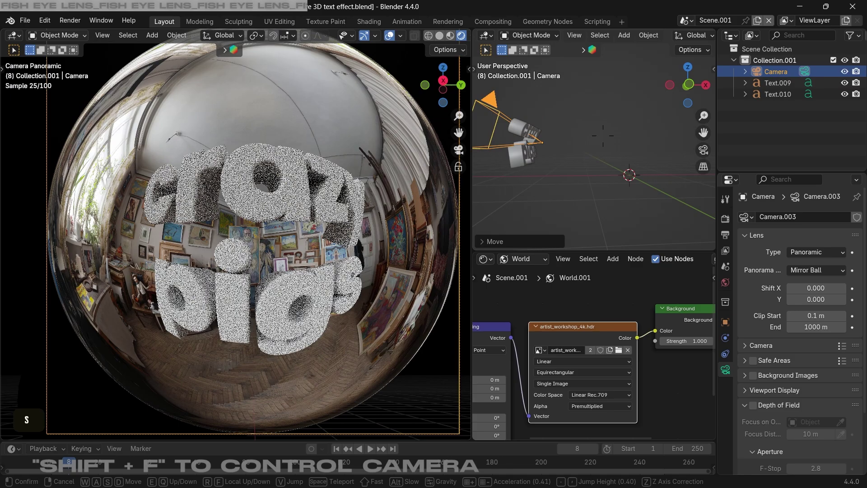
click(228, 227)
scroll(227, 226, down, 1)
scroll(227, 227, up, 1)
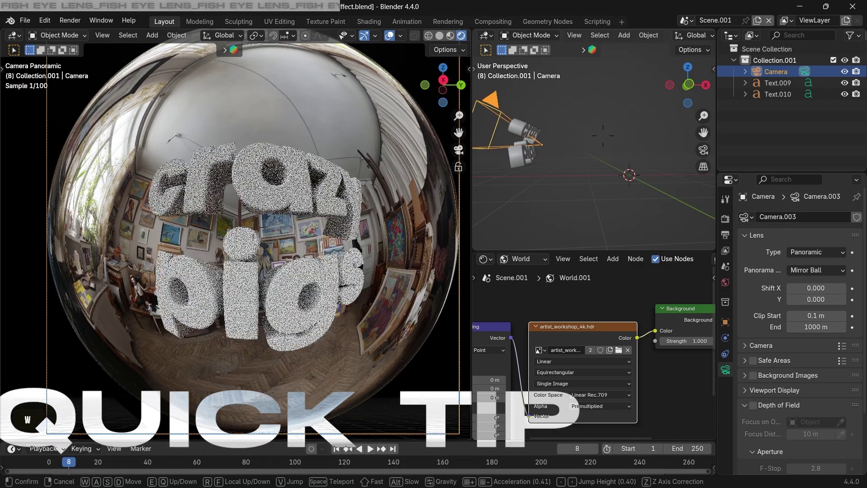
- Rotate the environment image around Z to about 248° in the world's Mapping node
scroll(589, 372, down, 2)
middle_drag(589, 372, 636, 329)
drag(549, 383, 607, 383)
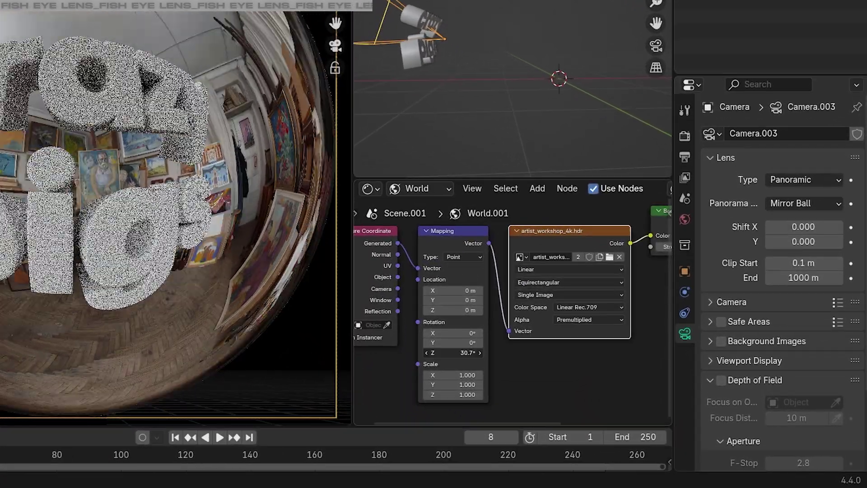
drag(453, 353, 524, 352)
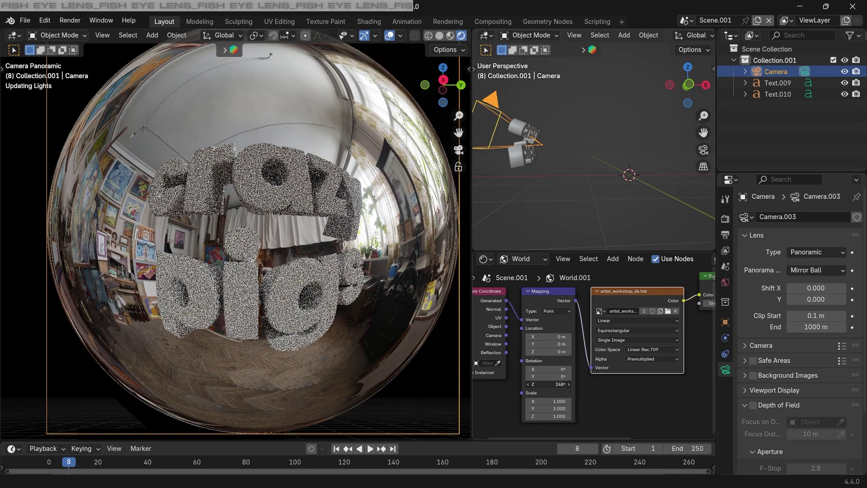
- Set the environment image's Z rotation to 246° and the world's Background strength to 2.230
drag(548, 384, 547, 384)
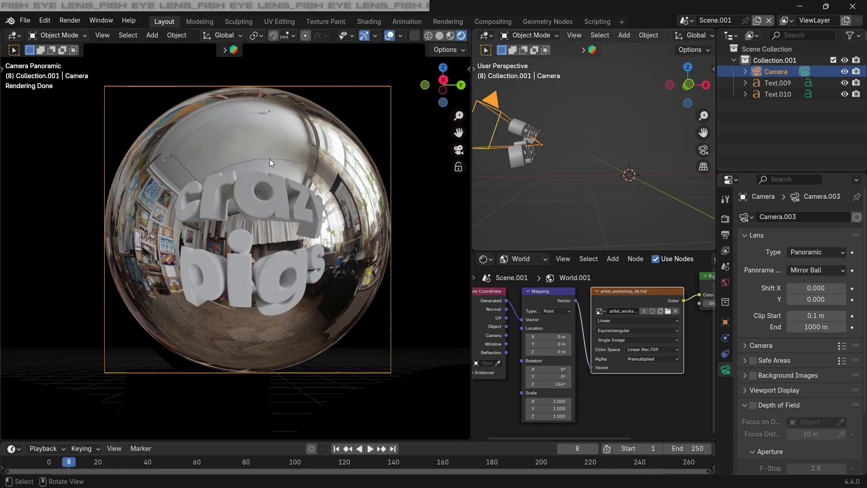
scroll(269, 159, up, 1)
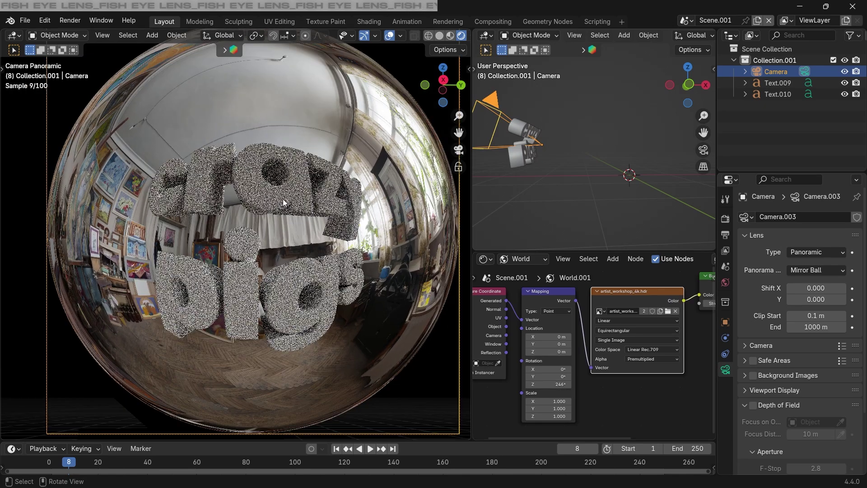
key(r)
click(383, 173)
middle_drag(650, 303, 524, 330)
scroll(599, 317, up, 2)
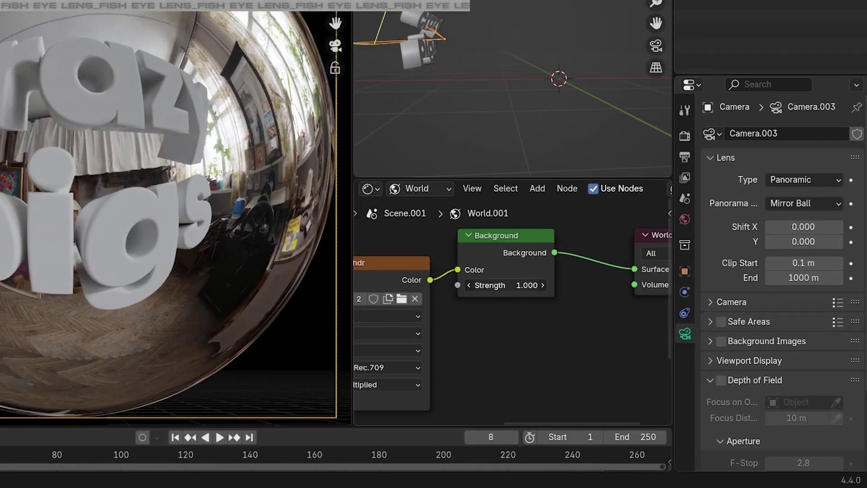
drag(577, 326, 611, 326)
drag(506, 285, 526, 285)
- Add an RGB Curves node between the environment image and Background, shaping an S-curve with its lower point at about 0.301, 0.1650
key(shift+a)
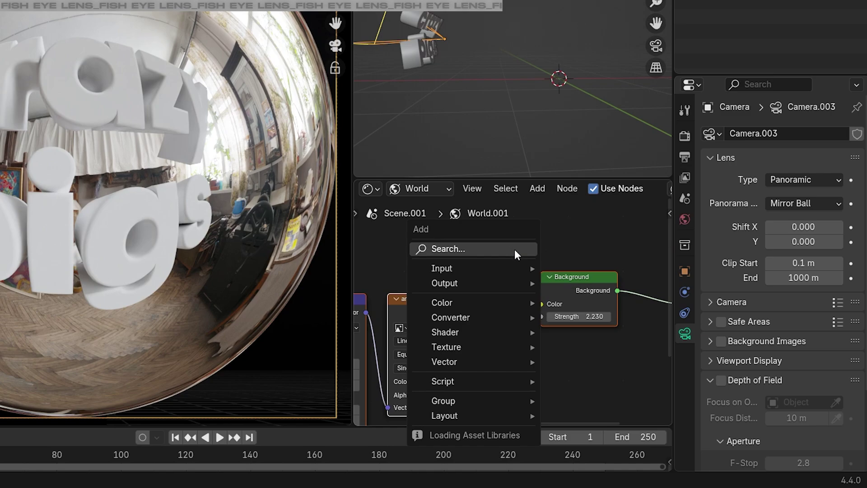
text(c)
click(545, 277)
click(500, 325)
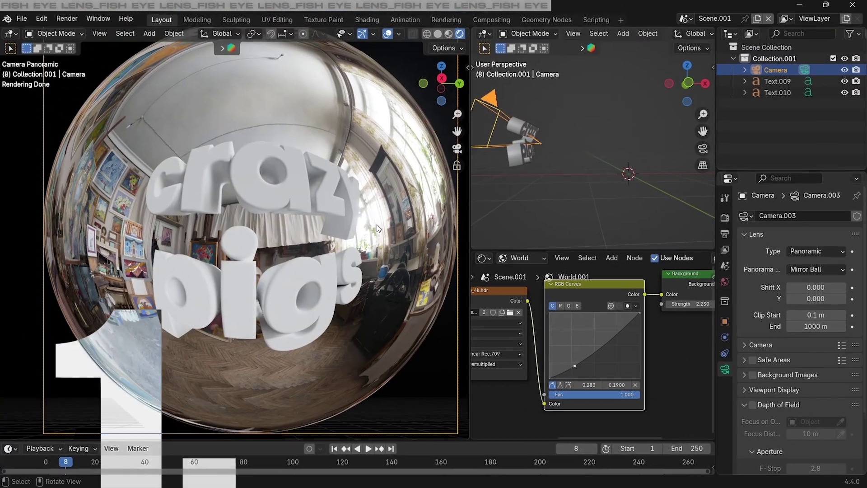
mouse_move(625, 328)
mouse_down()
mouse_move(627, 345)
mouse_move(620, 332)
mouse_up()
drag(576, 366, 578, 372)
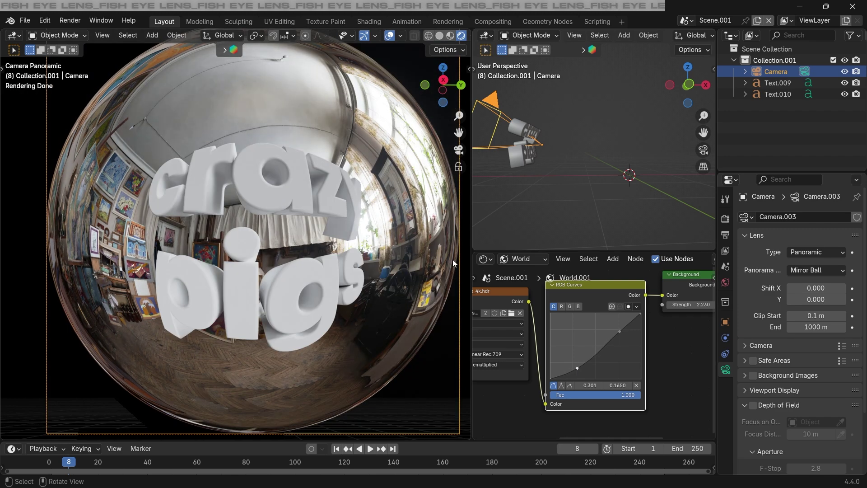
- Insert a Hue/Saturation/Value node between the RGB Curves and Background nodes
scroll(645, 271, down, 1)
middle_drag(645, 271, 606, 294)
key(shift+a)
click(608, 291)
text(h)
click(627, 311)
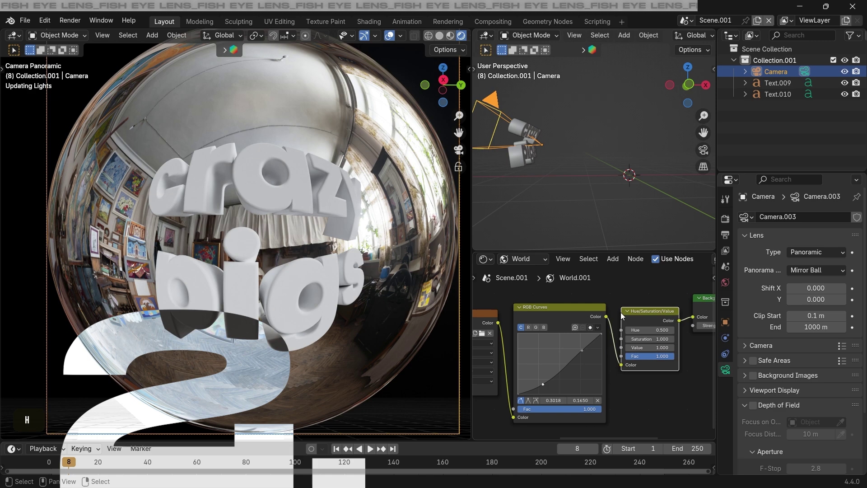
click(612, 334)
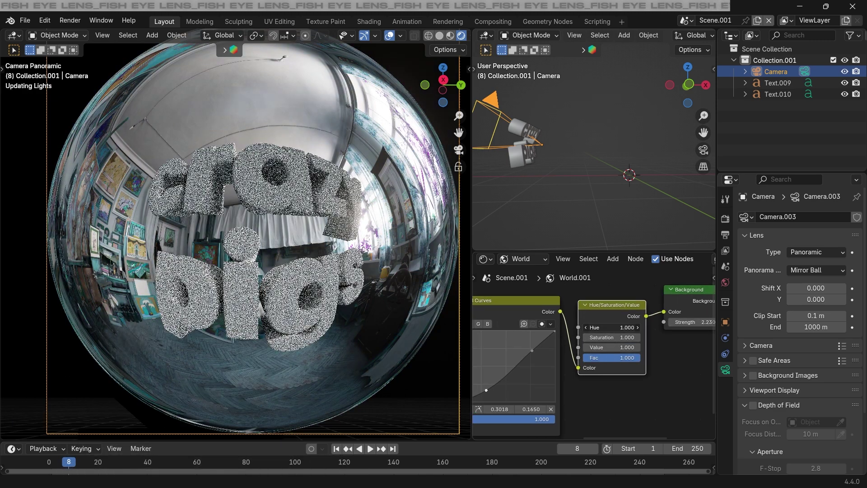
- Set the Hue/Saturation/Value node's hue to 0.000 and saturation to 1.690 for a teal, more vivid environment
drag(611, 327, 584, 327)
scroll(605, 339, up, 3)
middle_drag(611, 336, 594, 335)
shift+drag(595, 335, 628, 335)
key(alt+a)
scroll(276, 199, down, 1)
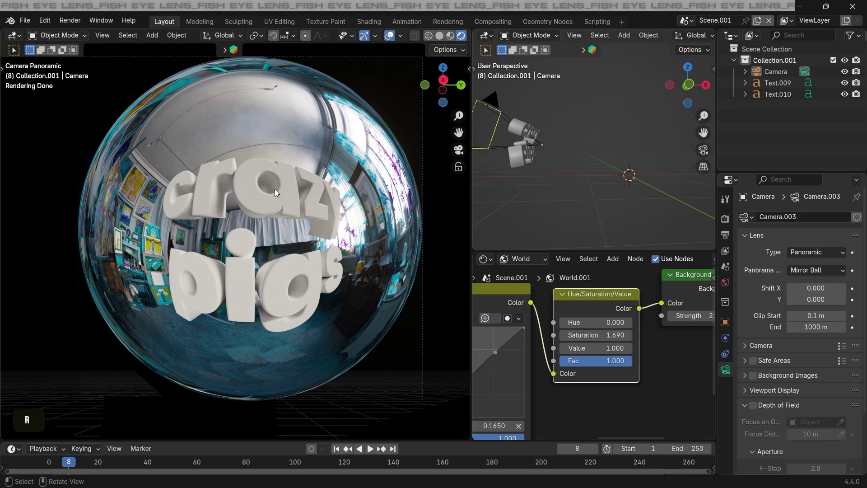
- Create a new material on the word "crazy" and name it "text"
click(725, 400)
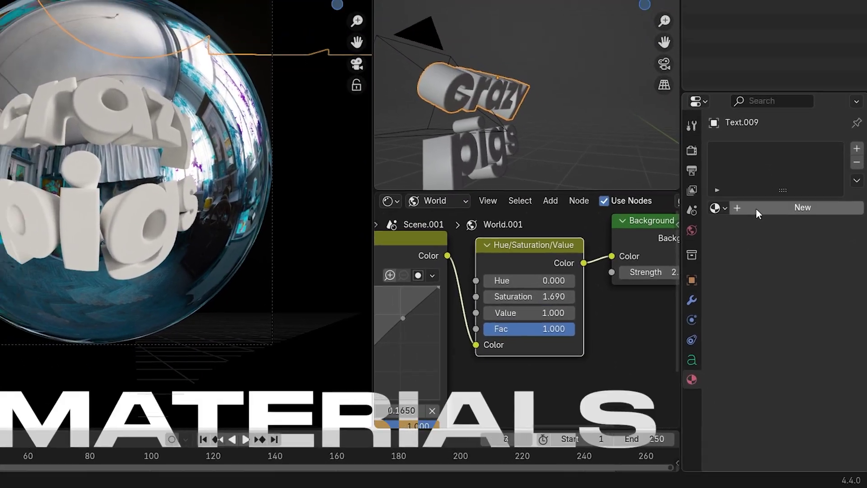
click(767, 196)
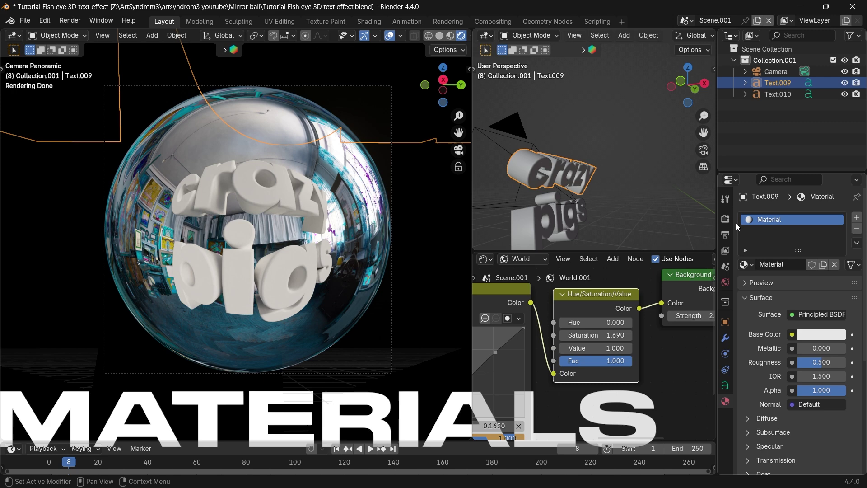
click(777, 264)
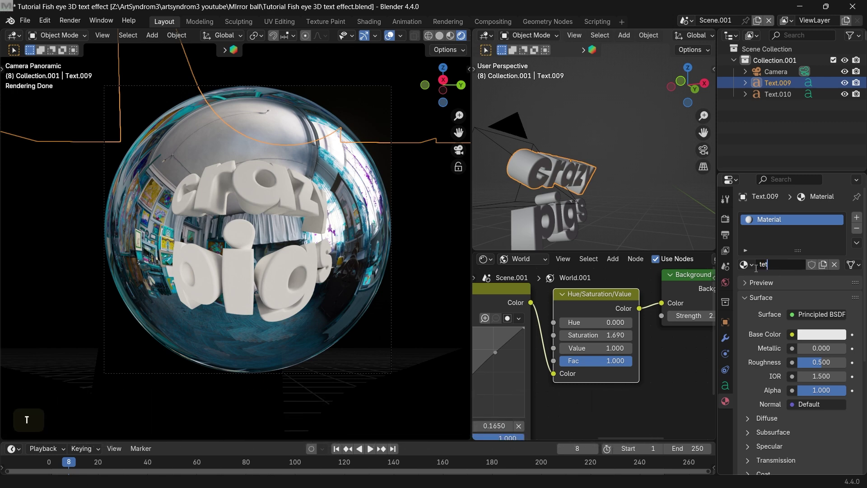
- Show the object's material nodes and set Metallic to 1.000, an orange-red base color and Roughness to about 0.373
click(526, 260)
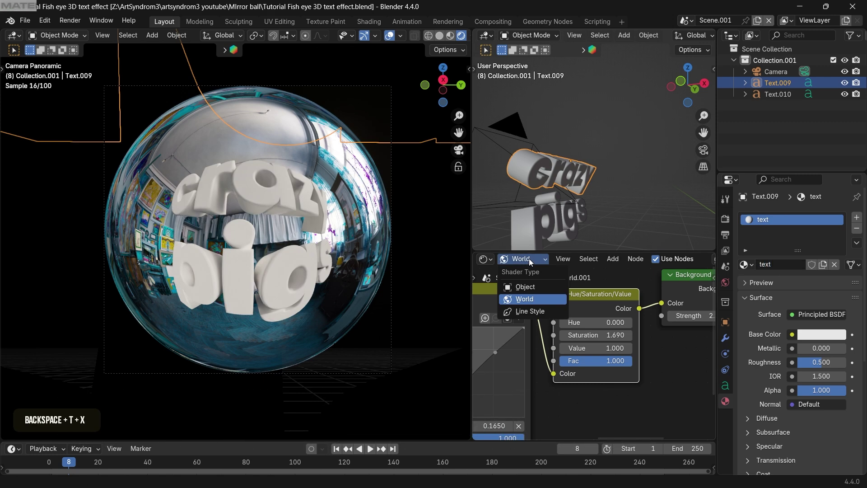
click(522, 288)
scroll(564, 300, up, 4)
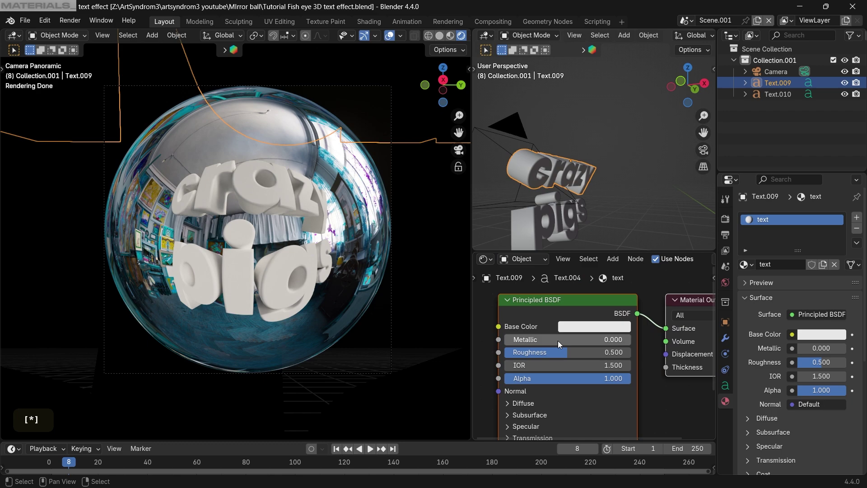
drag(557, 340, 632, 341)
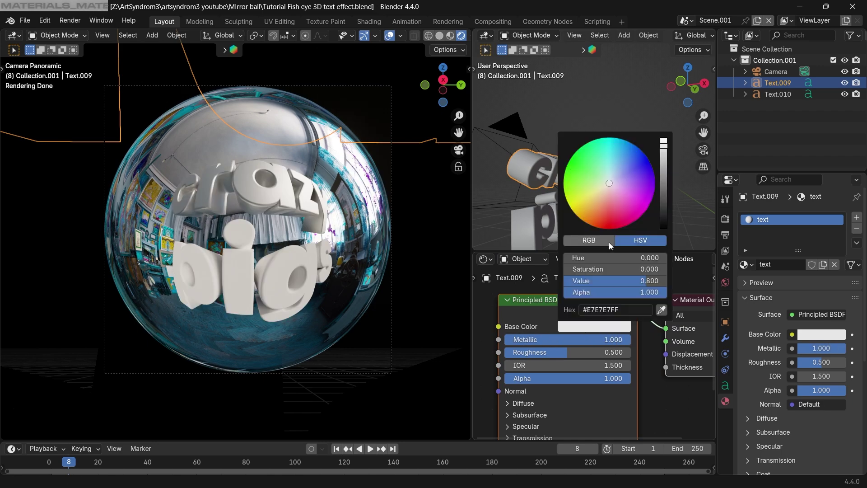
click(592, 225)
scroll(286, 194, up, 2)
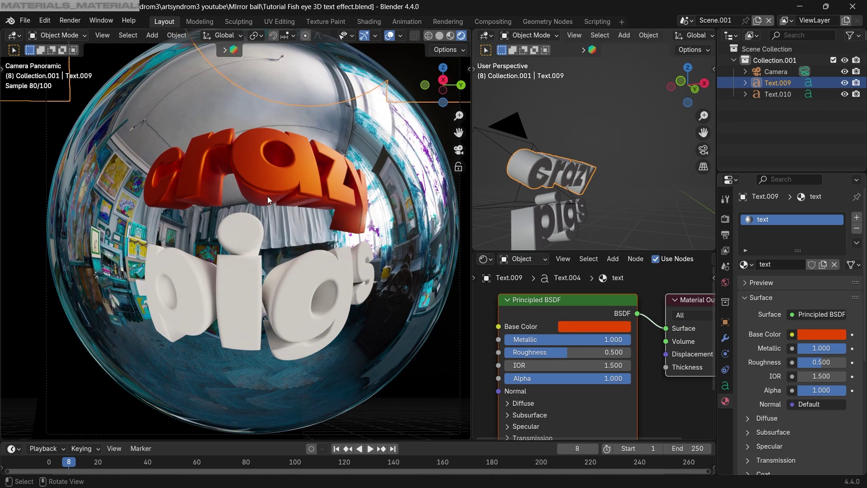
drag(551, 357, 511, 356)
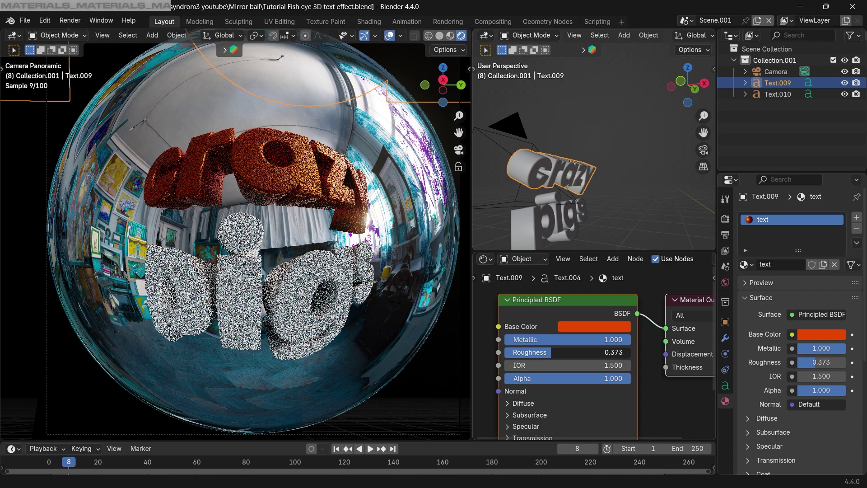
- Nudge the word "pigs" slightly and assign it the orange metallic Material.001
click(297, 235)
key(g)
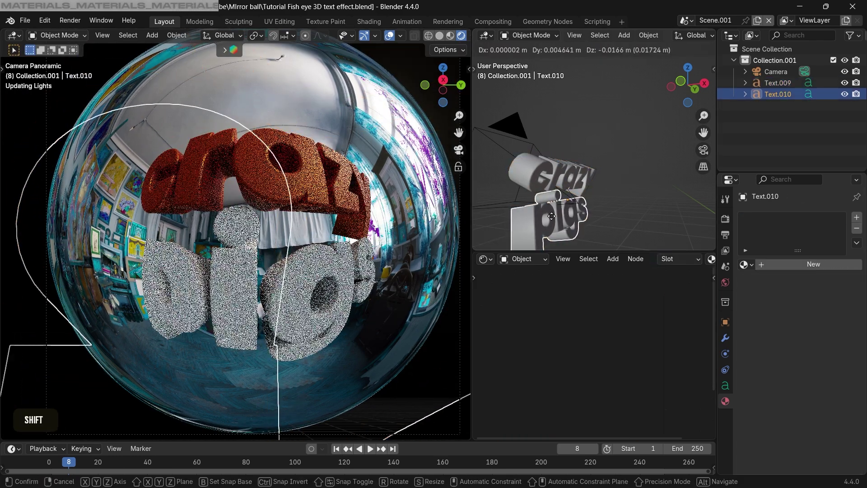
click(585, 243)
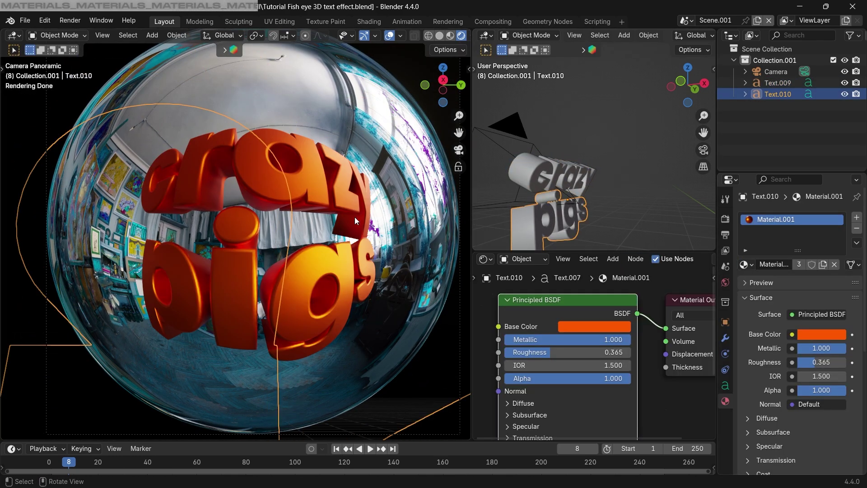
key(alt+a)
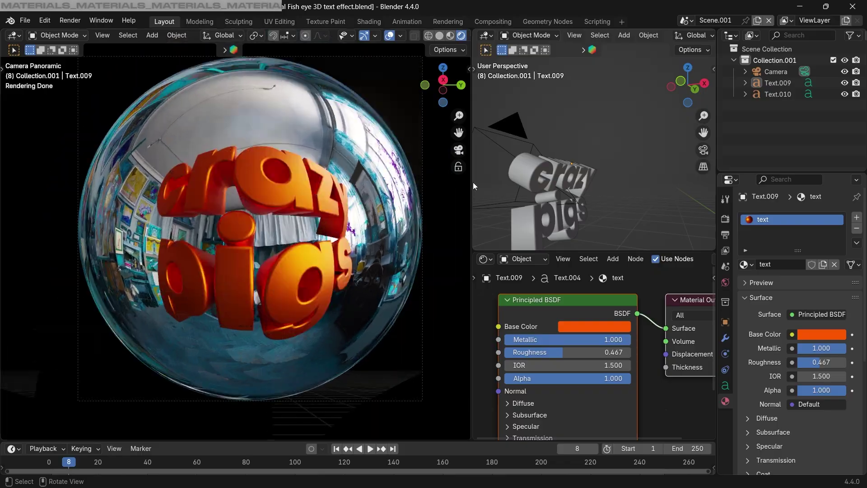
- Try different camera positions and heights around the words in walk navigation
key(shift+grave)
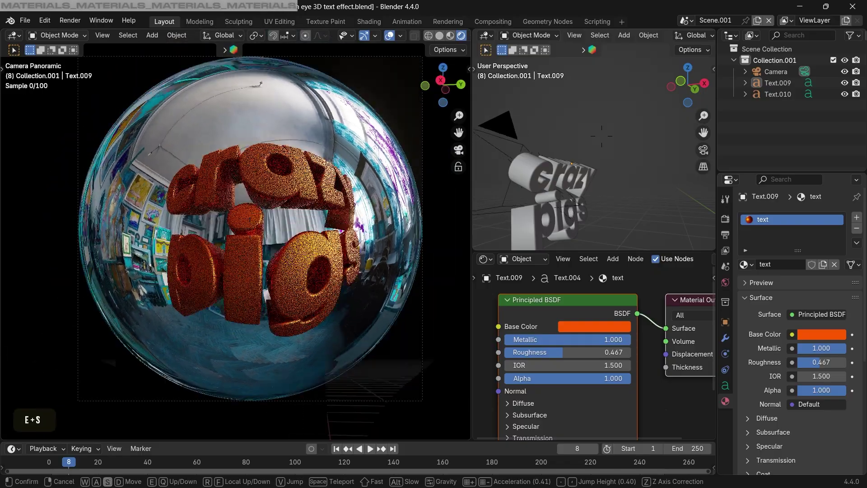
key(a)
key(s)
key(shift+f)
key(shift+w)
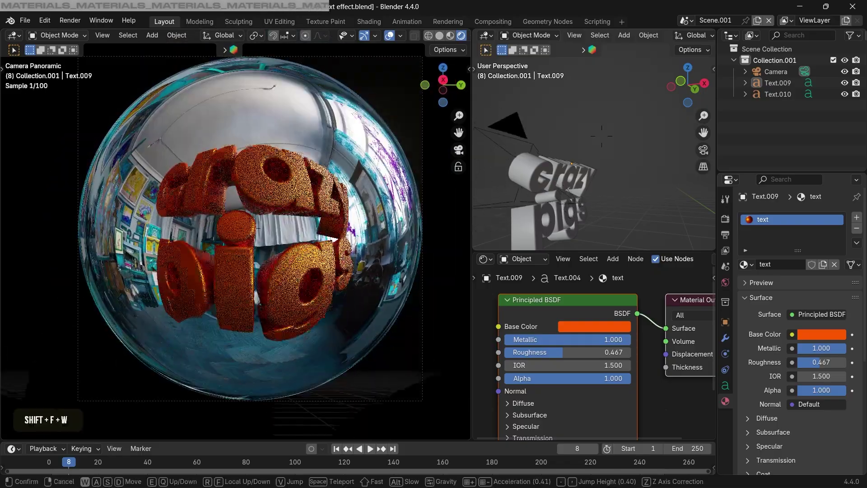
key(d)
key(s)
key(shift)
key(shift+w)
key(e)
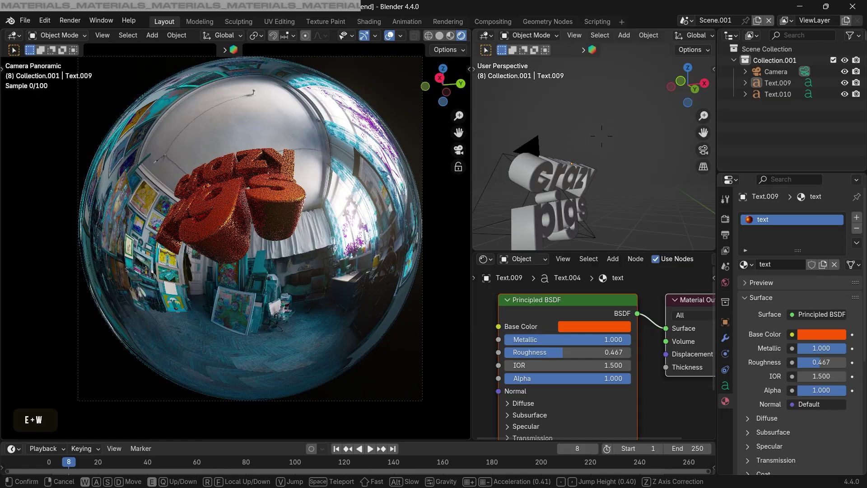
key(a)
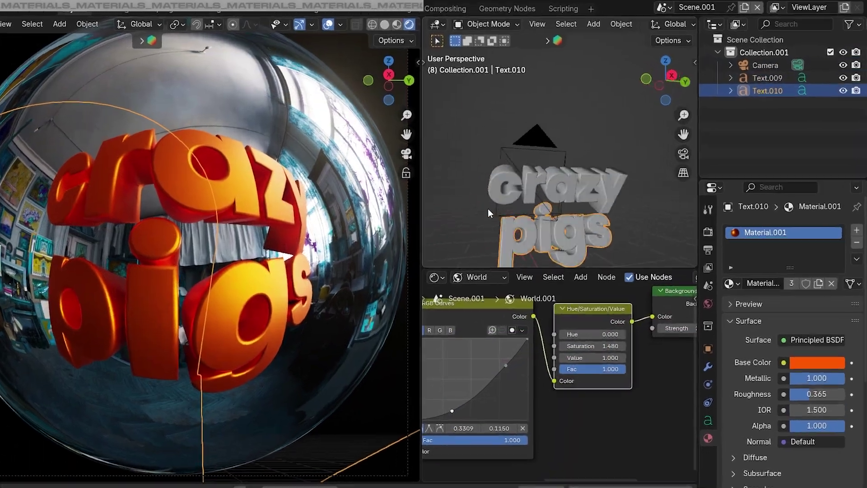
- Replace the text of a duplicate of "pigs" with "x" and move it in front of the word "crazy"
key(Tab)
key(ctrl+a)
text(x)
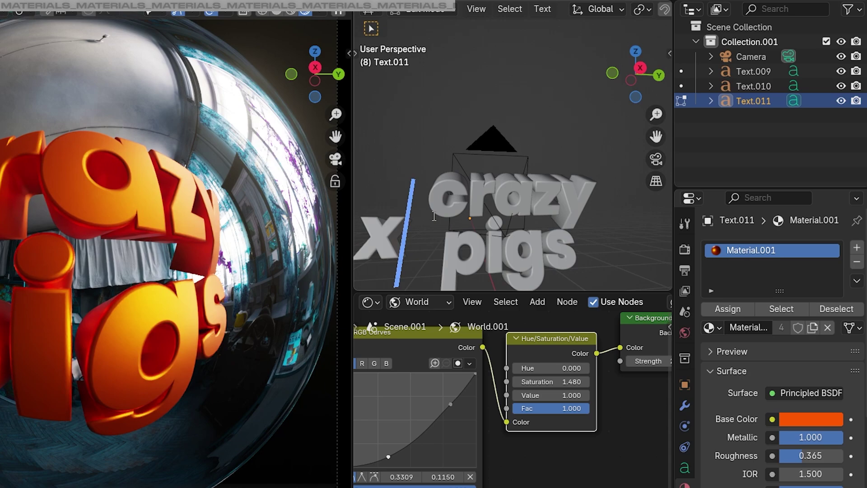
key(Tab)
key(g)
click(536, 206)
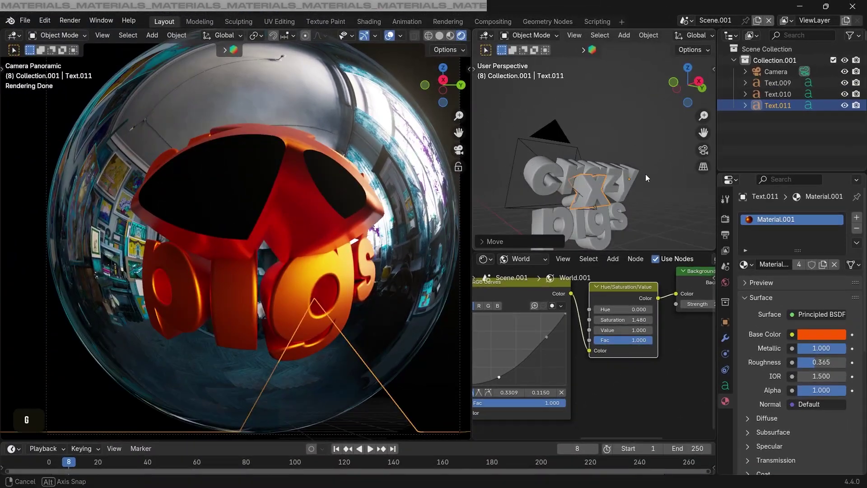
- Place the "x" on the letter "a" of "crazy", assign it the blue Material.003 and rotate it
key(g)
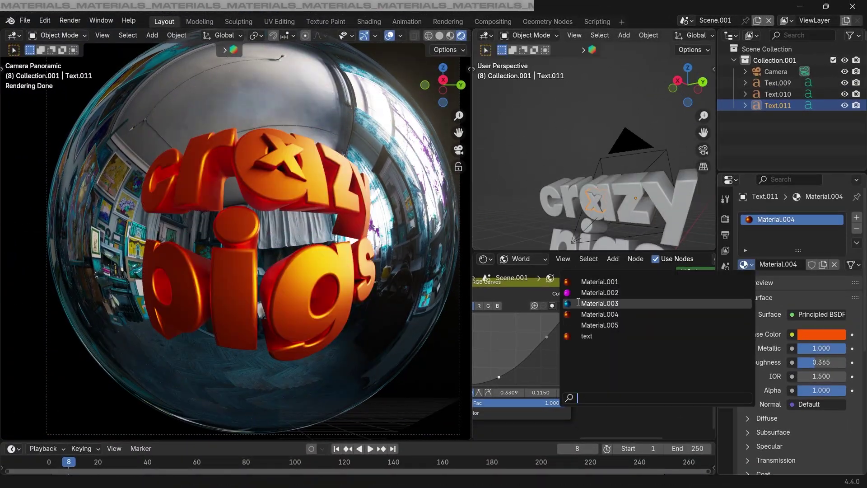
click(587, 303)
key(Escape)
key(r)
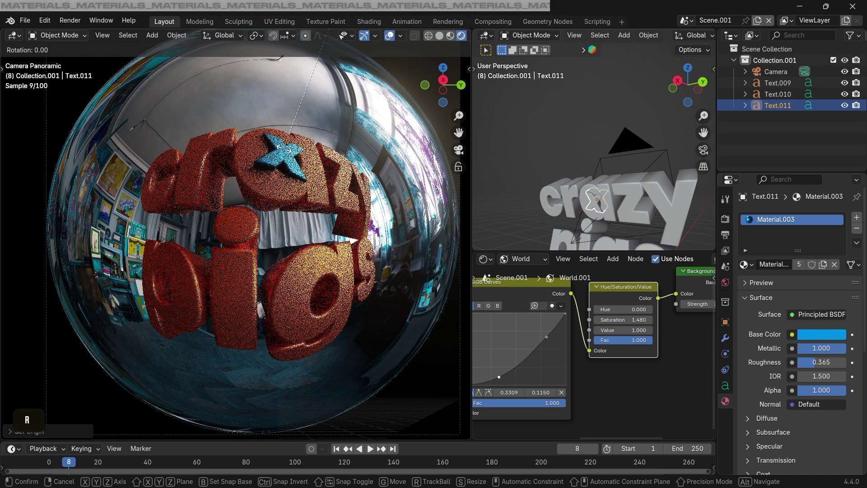
click(410, 151)
- Duplicate the blue "x", change the copy to a round dot and align it with the dot of the "i" in "pigs"
key(shift+d)
click(184, 290)
key(Tab)
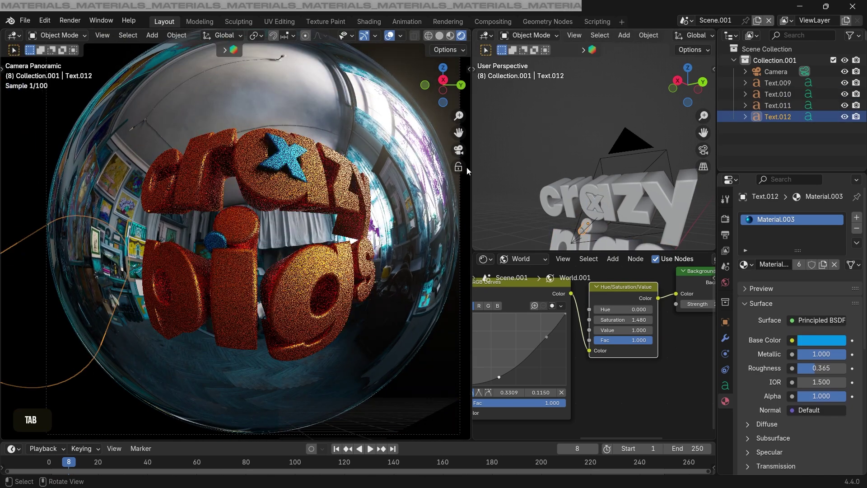
key(r)
key(r)
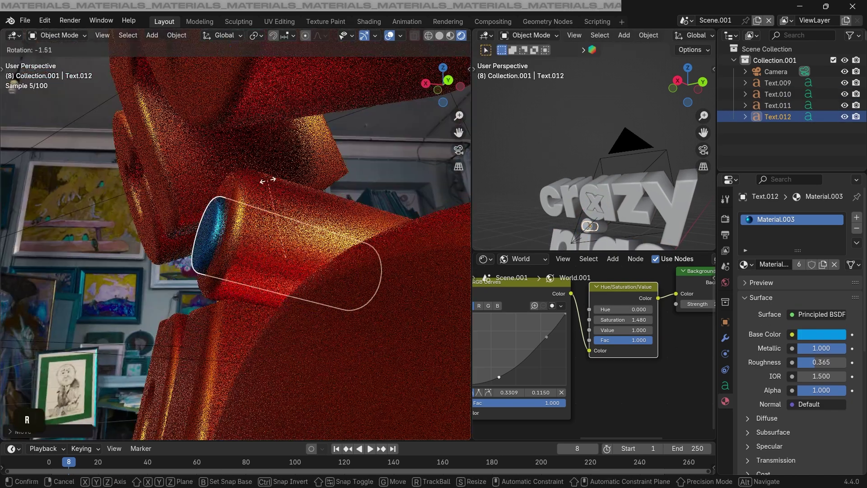
- Open the text geometry settings of "crazy" and rotate the environment image further around Z
click(777, 82)
click(725, 385)
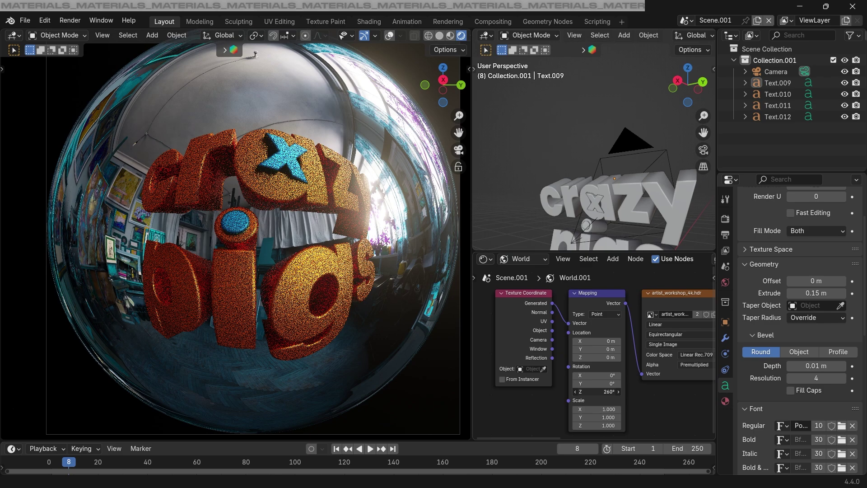
drag(596, 392, 605, 391)
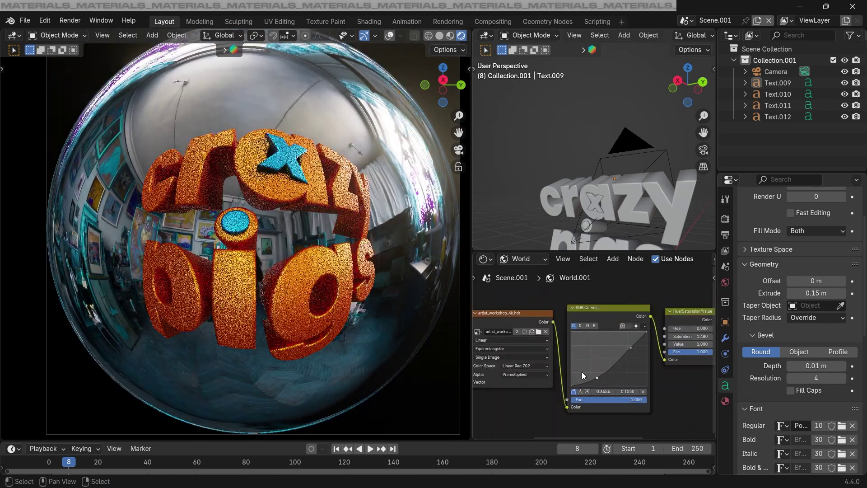
- Duplicate a blue accent, change it to a double arrow, scale it to about 0.58 and place it beside the "i" dot
key(shift+d)
key(Tab)
key(Tab)
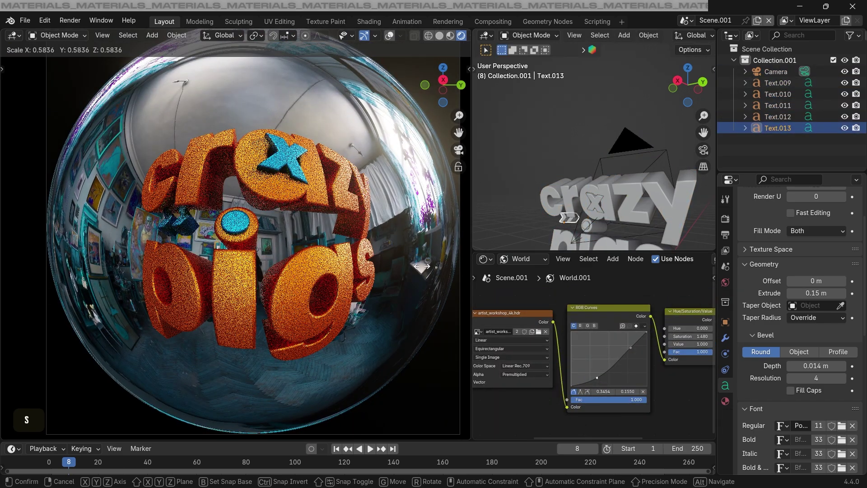
- Reposition the camera higher in walk navigation to view the words from slightly above, and select the word "crazy"
key(shift+f)
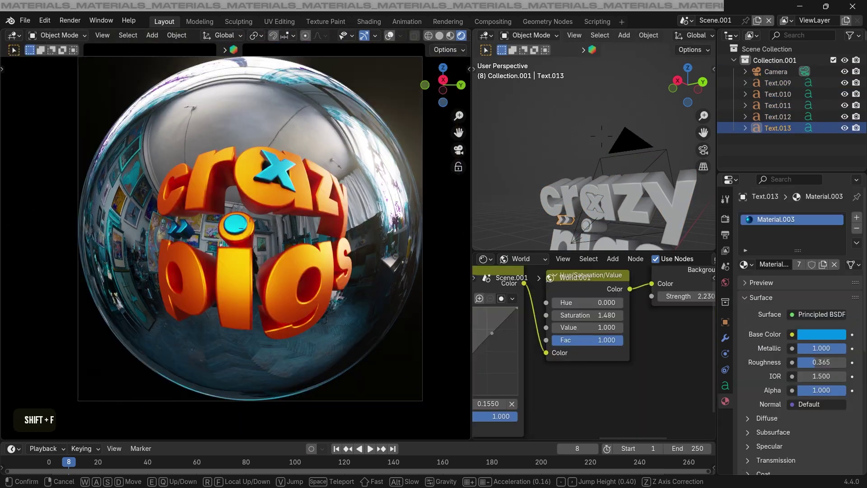
key(e)
key(s)
click(235, 233)
click(253, 199)
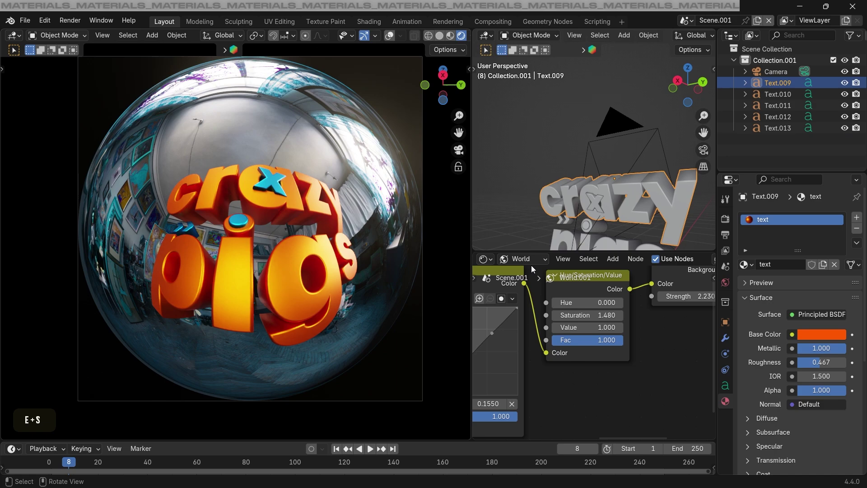
- Set the extrude depth of the word "crazy" to 0.33 m in its text geometry settings
click(725, 385)
scroll(795, 339, down, 1)
drag(816, 338, 824, 339)
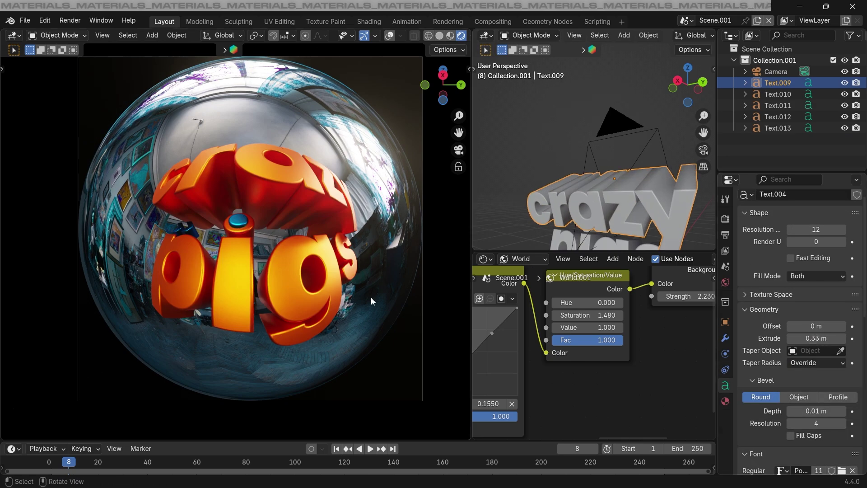
key(ctrl+shift+z)
key(ctrl+shift+z)
- Move the extruded word "crazy" in the side view to realign it above "pigs"
key(g)
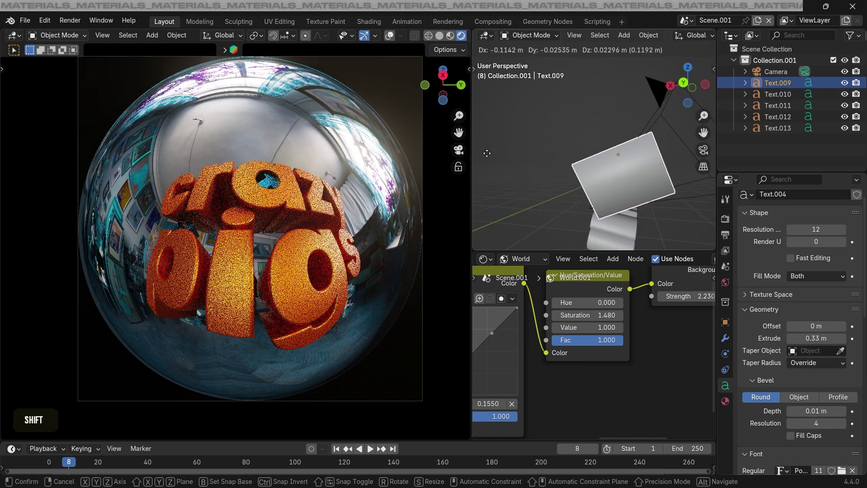
click(420, 352)
key(a)
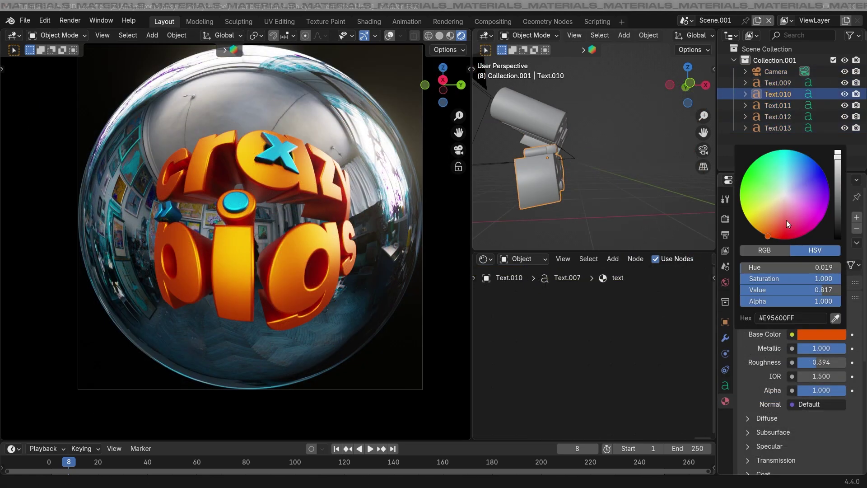
- Try other base colors, metallic and roughness values on the text and accent materials, and undo the last changes
click(822, 181)
drag(818, 349, 846, 349)
drag(818, 362, 797, 363)
key(ctrl+z)
key(ctrl+z)
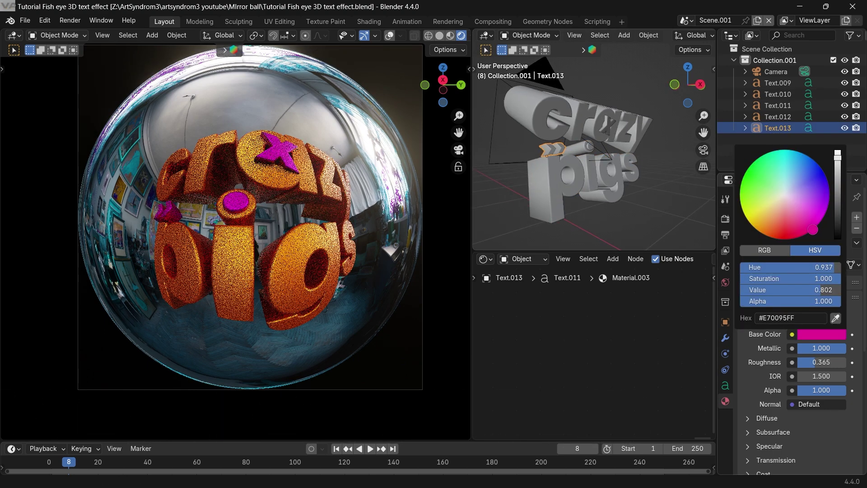
key(ctrl+z)
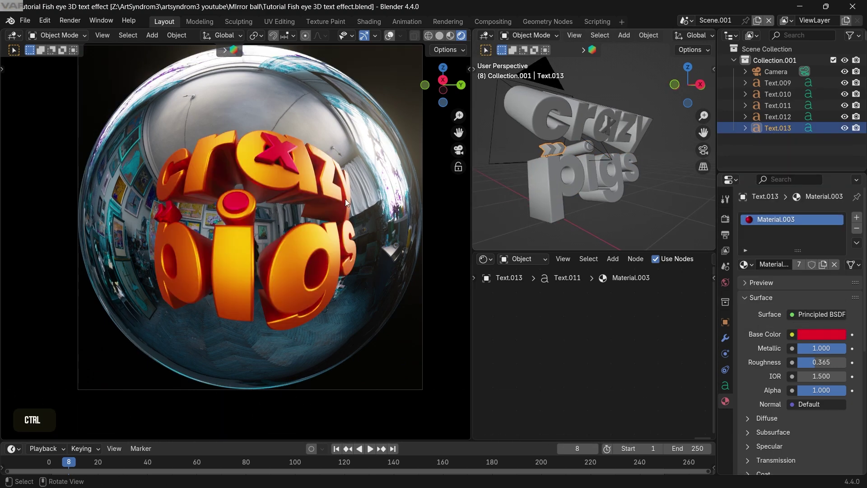
- Try a cyan base color on the "text" material and a Hue of 0.420 in the World shader
click(825, 331)
click(796, 151)
click(518, 256)
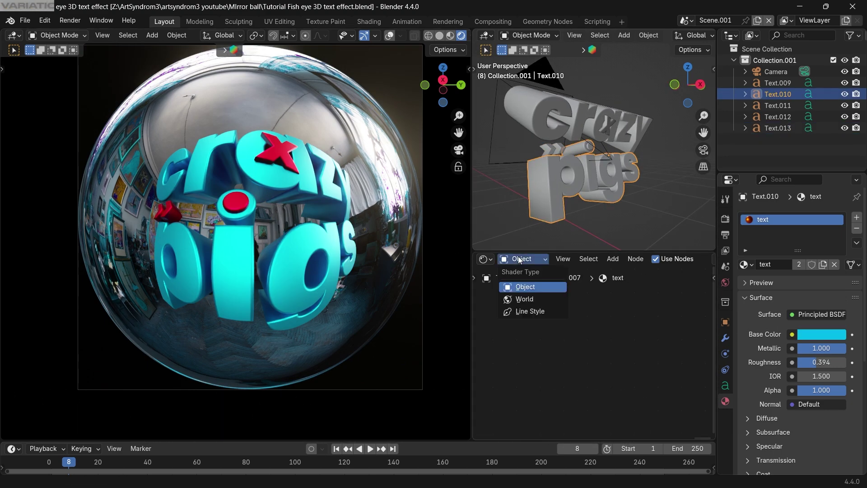
shift+drag(583, 339, 601, 339)
- Undo the cyan and red material colors and the World hue shift
key(ctrl+z)
key(ctrl+z)
key(ctrl+z)
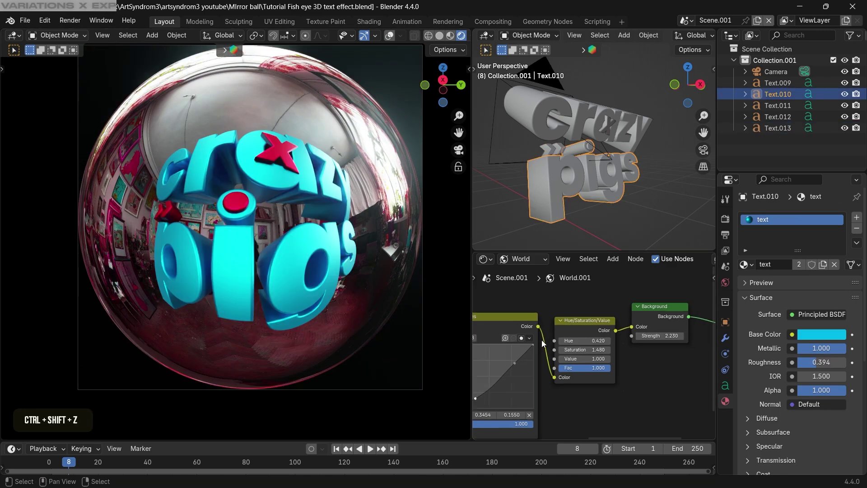
key(ctrl+z)
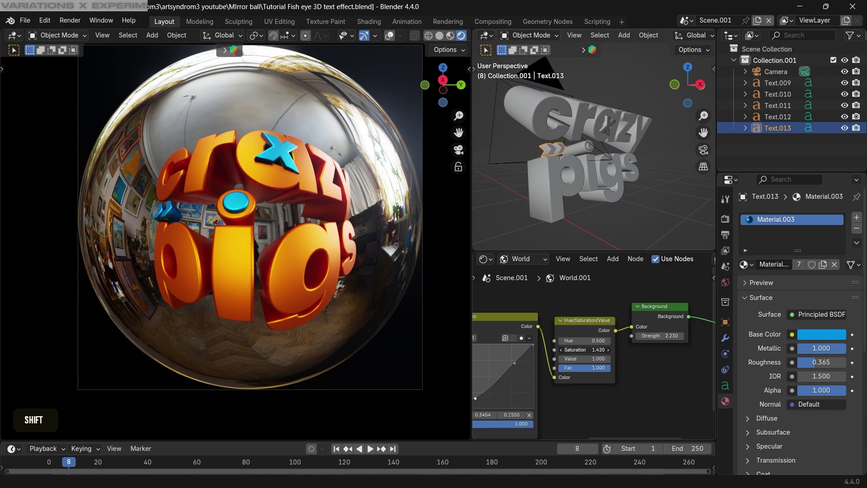
- Try different Z rotations of the MR_INT-004_BigWindowTree environment image in the World mapping, and undo the rotation
shift+middle_drag(560, 349, 714, 315)
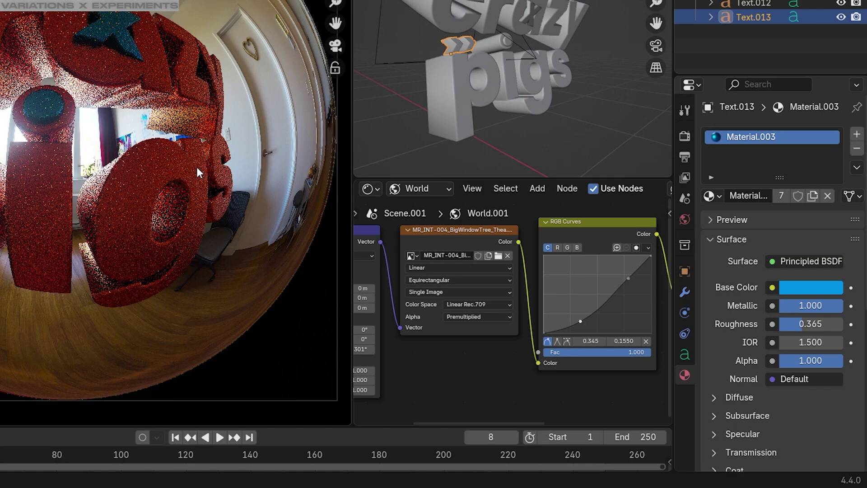
scroll(196, 166, down, 1)
middle_drag(448, 279, 525, 283)
drag(423, 353, 441, 354)
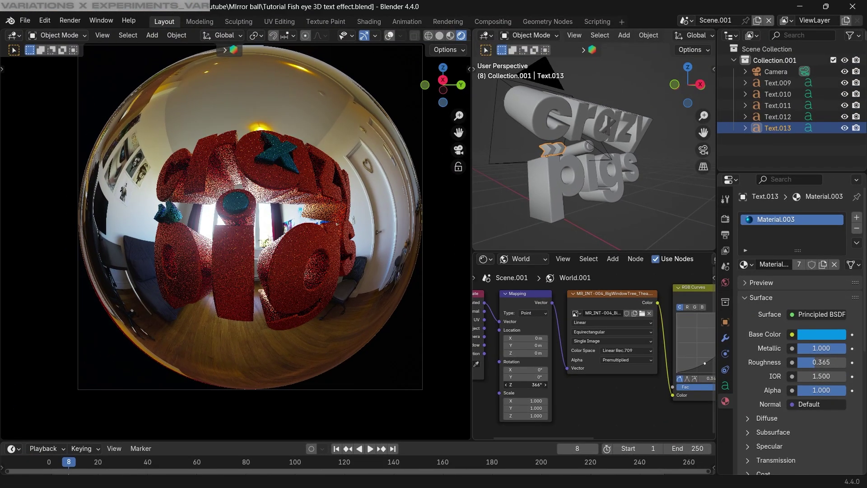
drag(519, 385, 522, 382)
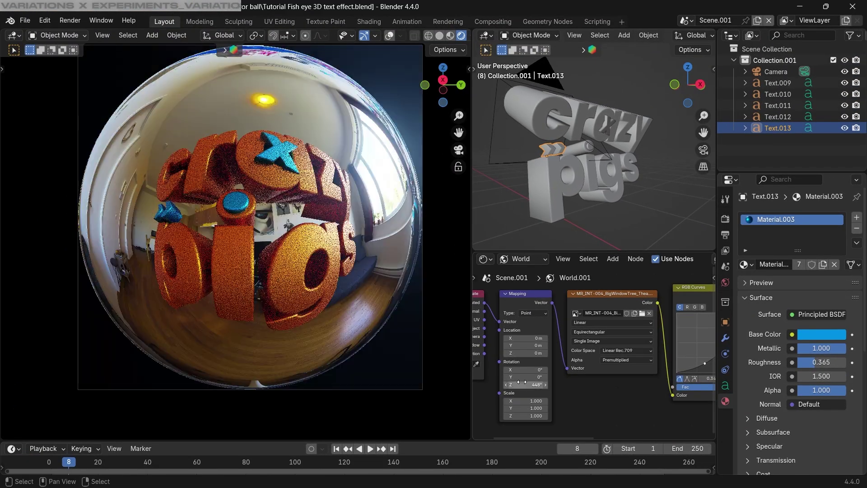
key(ctrl+z)
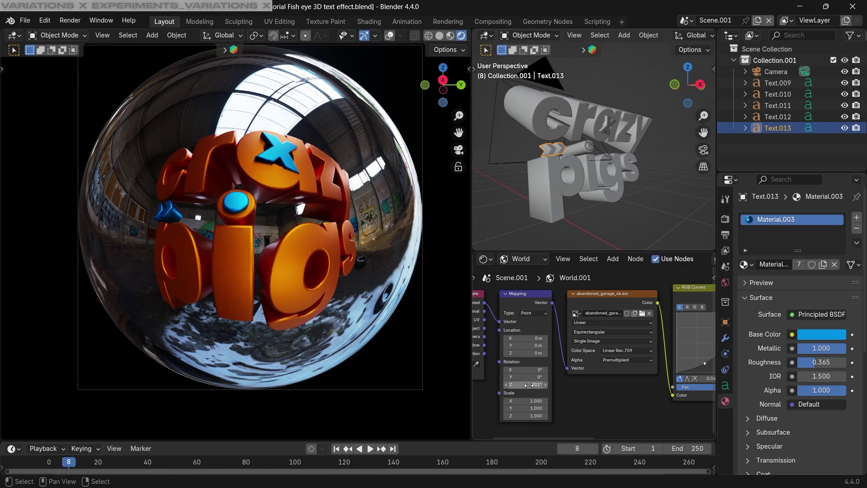
- Try rotating the abandoned_garage_4k.exr environment to 384° around Z and the table_mountain_1_4k.hdr environment to 342°
drag(525, 385, 530, 384)
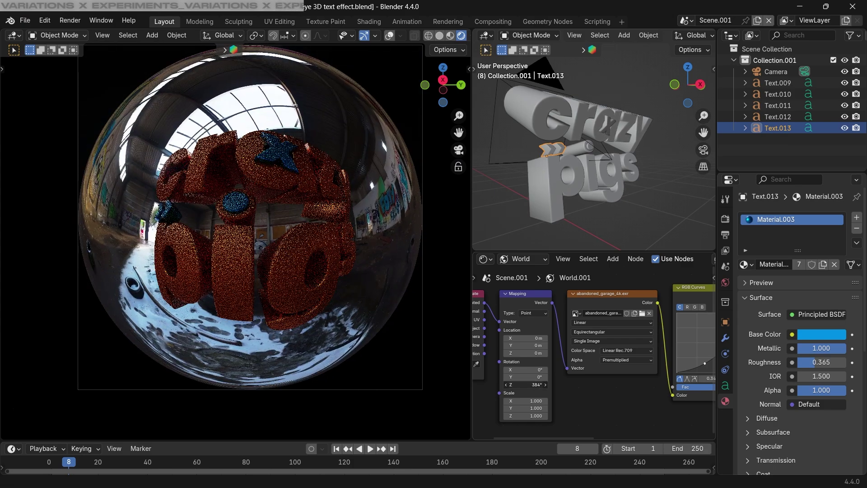
key(ctrl+z)
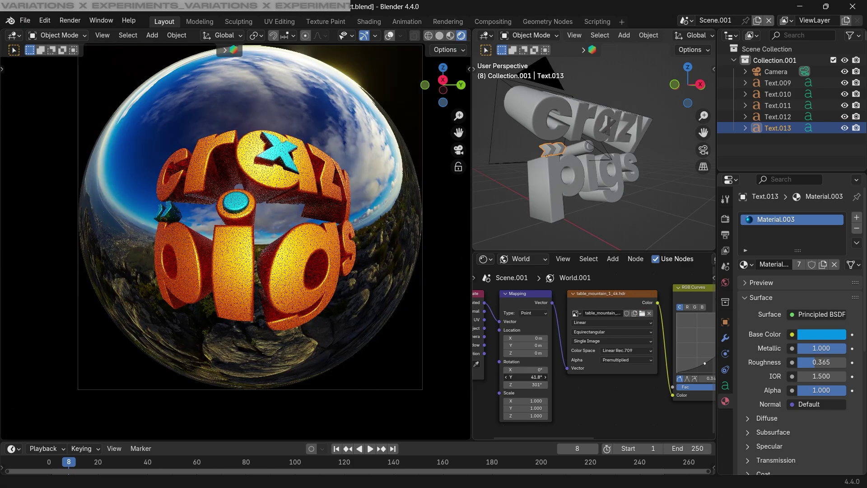
key(ctrl+z)
drag(525, 384, 542, 384)
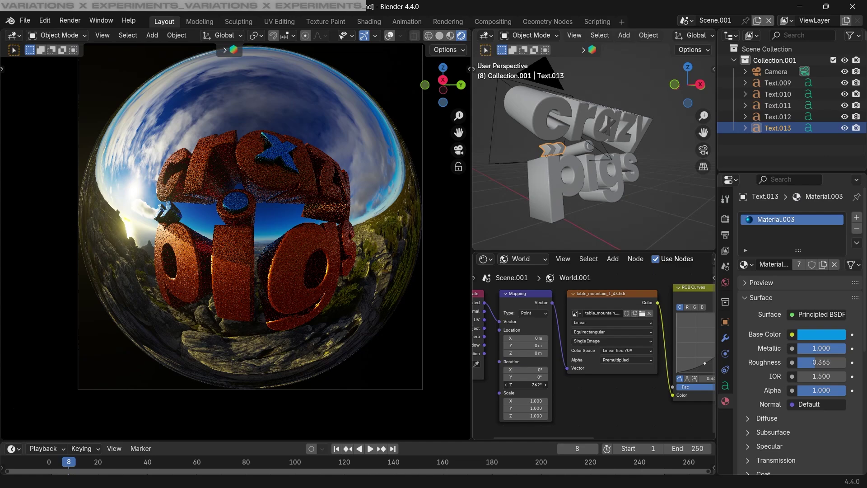
- Reshape the World RGB curve for the mountain environment, placing its lower point at 0.2872, 0.1950
scroll(525, 371, up, 1)
middle_drag(703, 357, 546, 376)
scroll(547, 376, up, 1)
drag(522, 384, 518, 375)
drag(572, 338, 570, 342)
drag(518, 375, 516, 381)
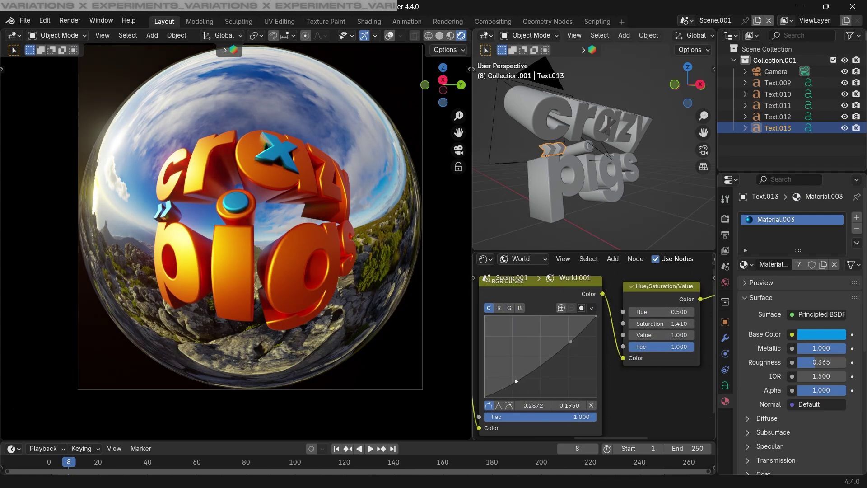
- Try a World Hue of 0.410, Saturation of 1.930 and Background strength of 3.630, and undo the grading
mouse_move(661, 323)
mouse_down()
mouse_move(691, 323)
mouse_move(656, 312)
mouse_up()
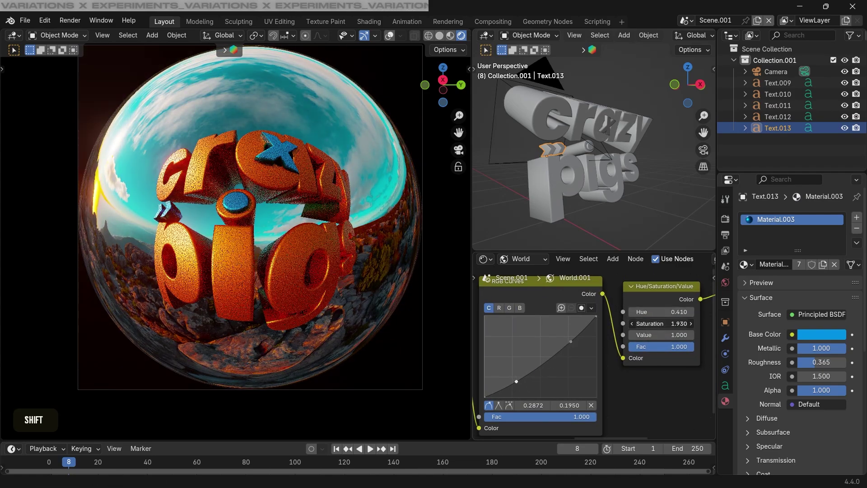
key(shift+grave)
key(Escape)
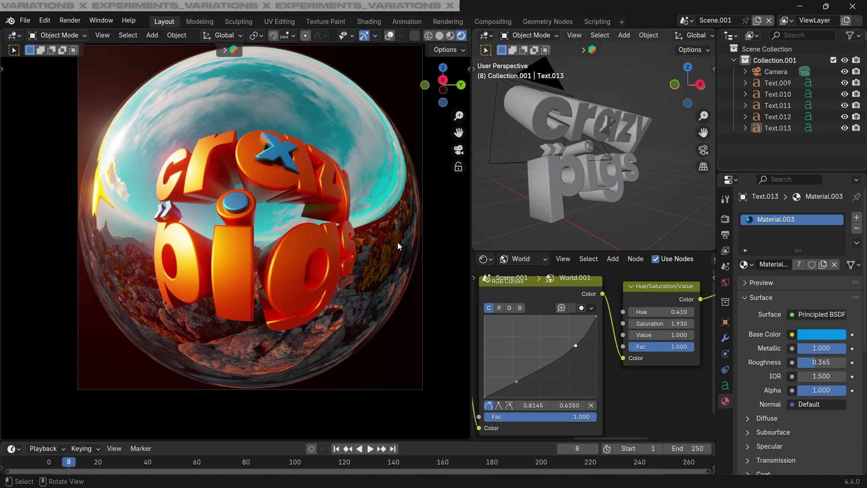
key(ctrl+z)
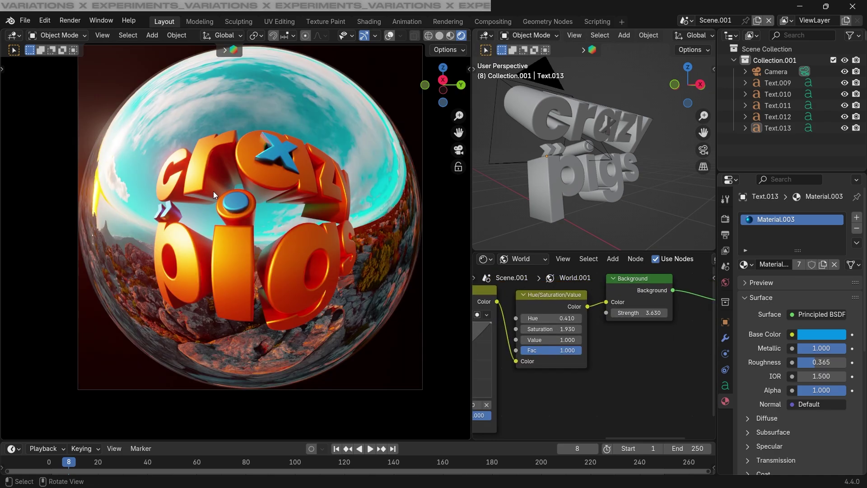
key(ctrl+z)
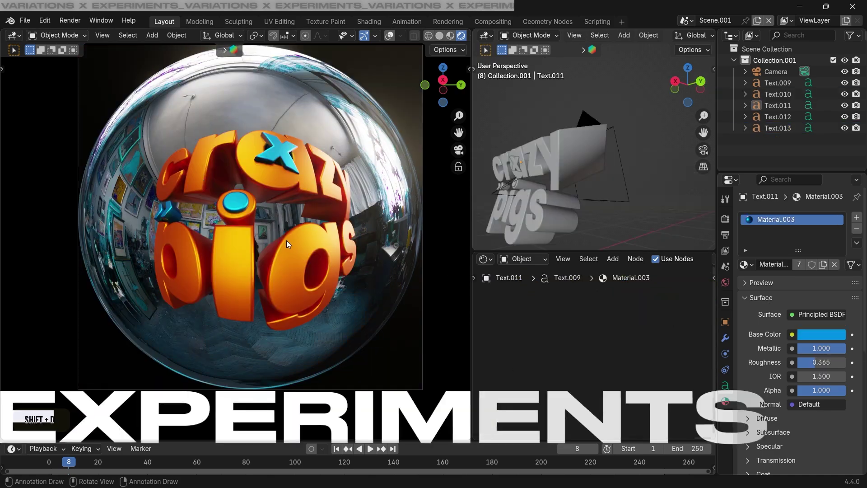
- Duplicate the word "pigs" twice along Z to stack copies below the original
click(316, 229)
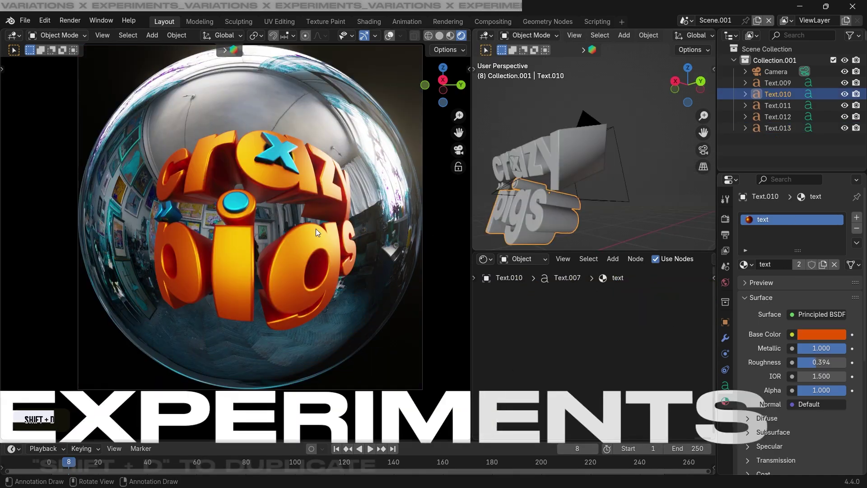
key(shift+d)
key(z)
click(310, 361)
key(shift+d)
key(z)
click(302, 163)
- Duplicate the word "crazy" along Z to stack copies above the original
scroll(589, 179, down, 2)
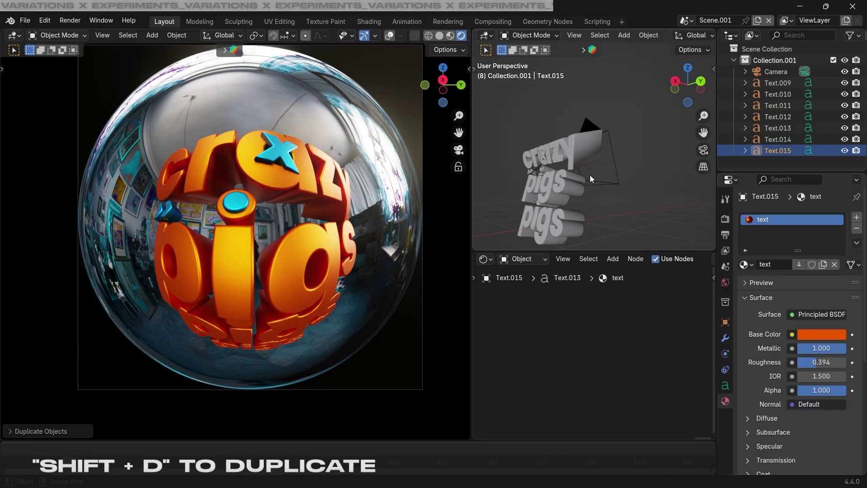
key(shift+d)
key(z)
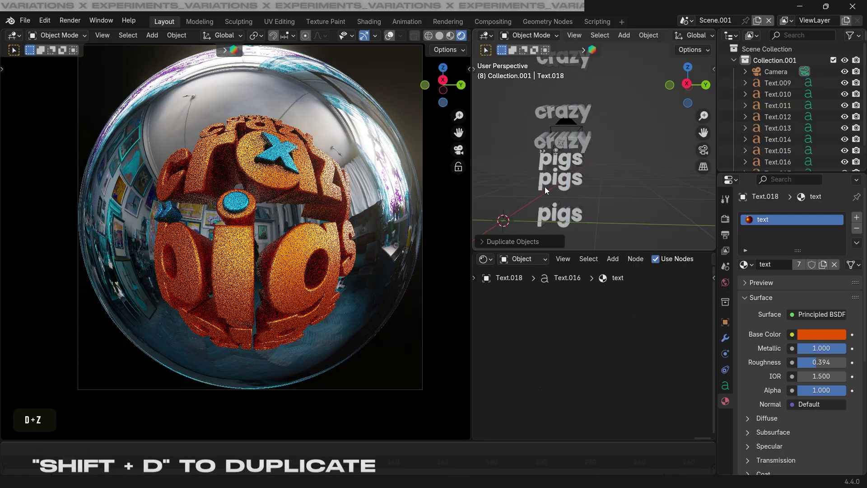
- Try moving the camera vertically in walk navigation, cancel it, and undo the stacked word copies
key(shift+grave)
key(e)
key(q)
key(e)
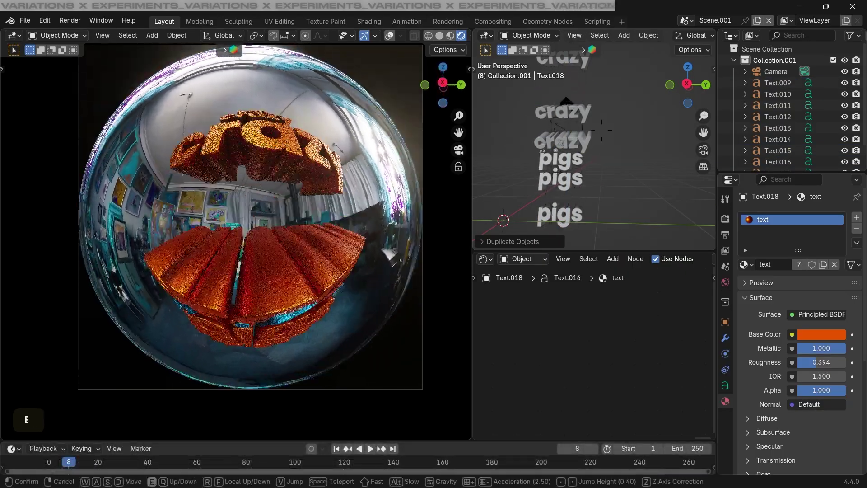
key(Escape)
key(ctrl+shift+z)
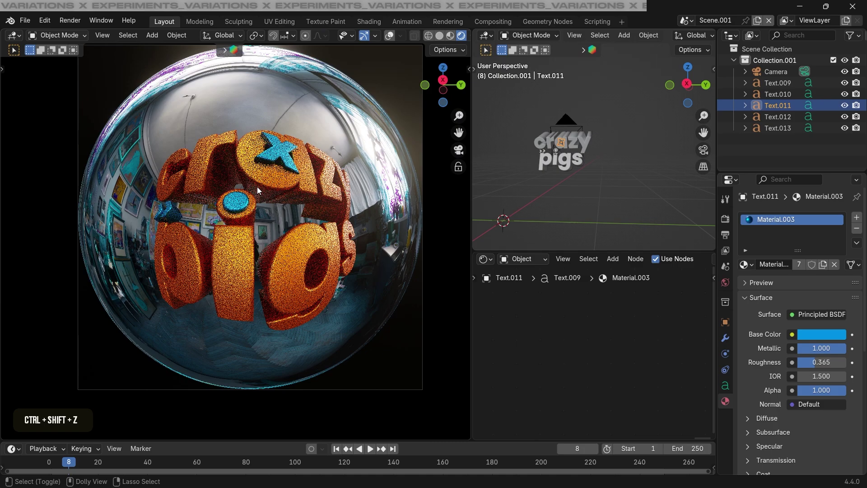
- Duplicate "crazy" and "pigs" together and move the copies about 1.49 m away from the originals along X
key(a)
middle_drag(562, 161, 664, 161)
shift+click(554, 142)
key(shift+d)
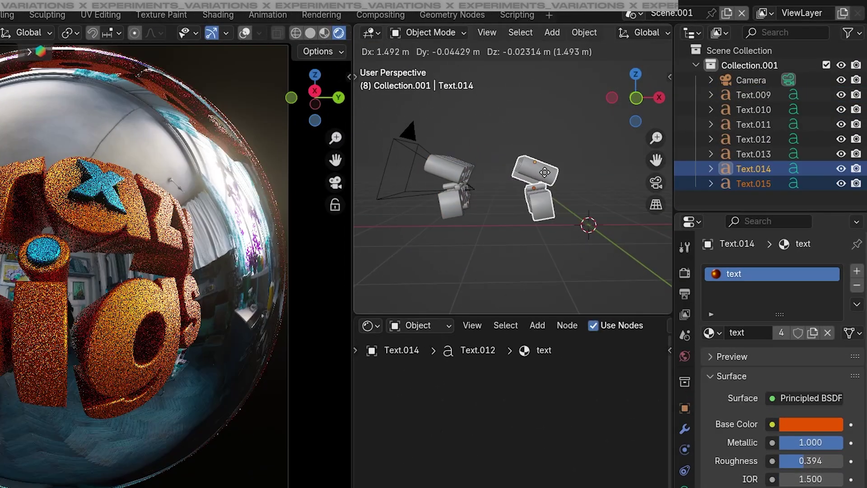
click(530, 165)
- Rotate the two word copies around Z so they face the original words
key(r)
key(z)
click(481, 180)
middle_drag(481, 180, 499, 183)
scroll(481, 183, up, 3)
click(462, 199)
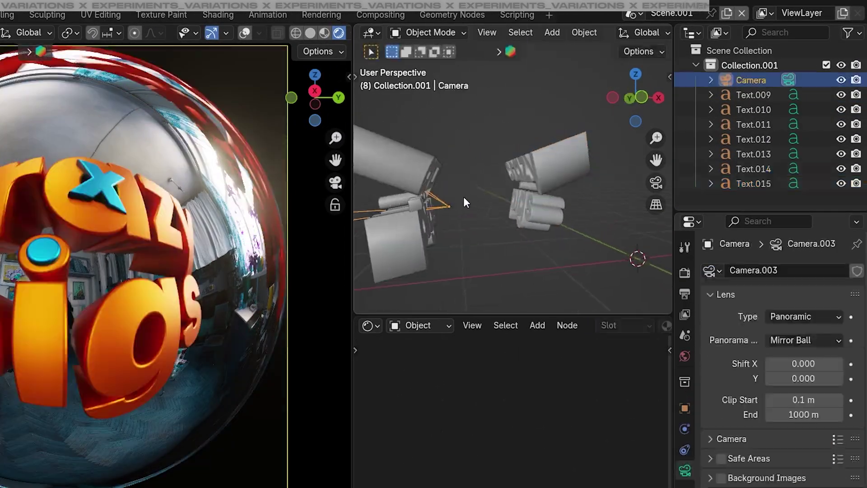
- Select both rotated copies and move them to align with the camera, opposite the original words
click(424, 214)
shift+click(549, 210)
key(g)
click(515, 216)
middle_drag(632, 194, 542, 199)
key(g)
click(485, 204)
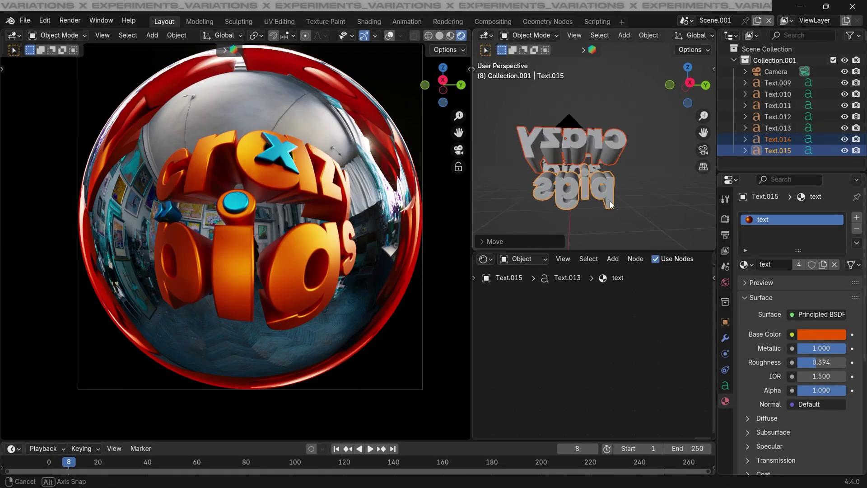
- Give the "crazy" copy its own material text.001 with a green base color
click(797, 265)
click(821, 334)
click(818, 172)
- Assign text.001 to the "pigs" copy and change the material's base color to magenta
click(570, 190)
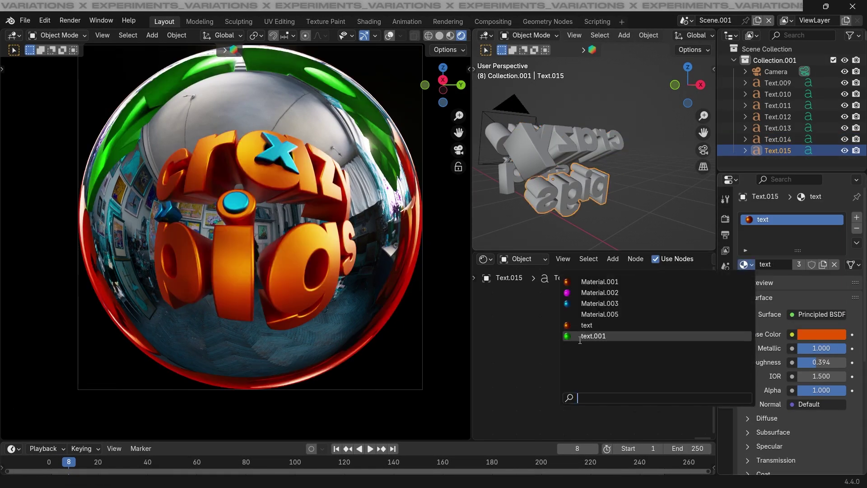
click(821, 334)
click(748, 223)
- Try moving both magenta copies toward the original words, undo the move, and select the camera
drag(637, 124, 587, 178)
middle_drag(589, 174, 637, 170)
key(g)
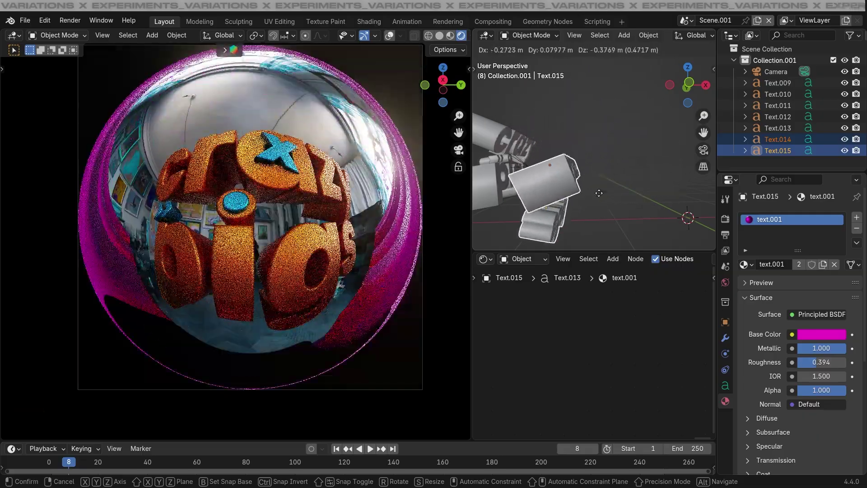
click(616, 192)
key(ctrl+z)
shift+middle_drag(533, 161, 568, 152)
click(568, 152)
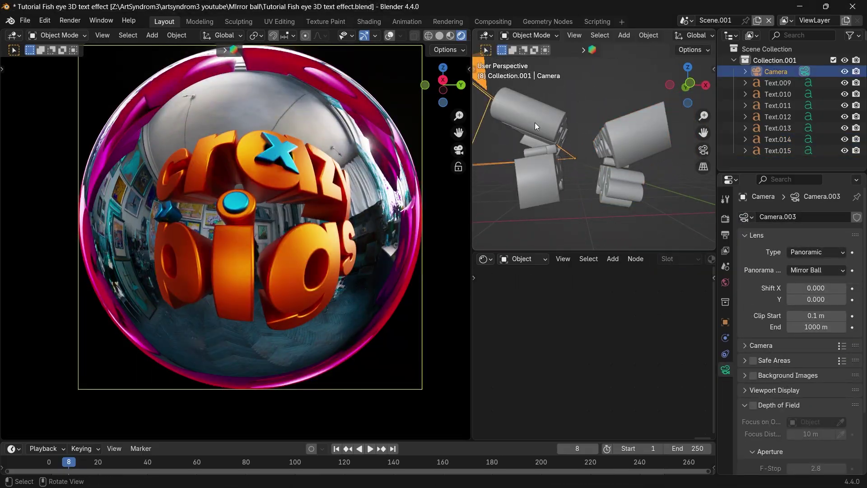